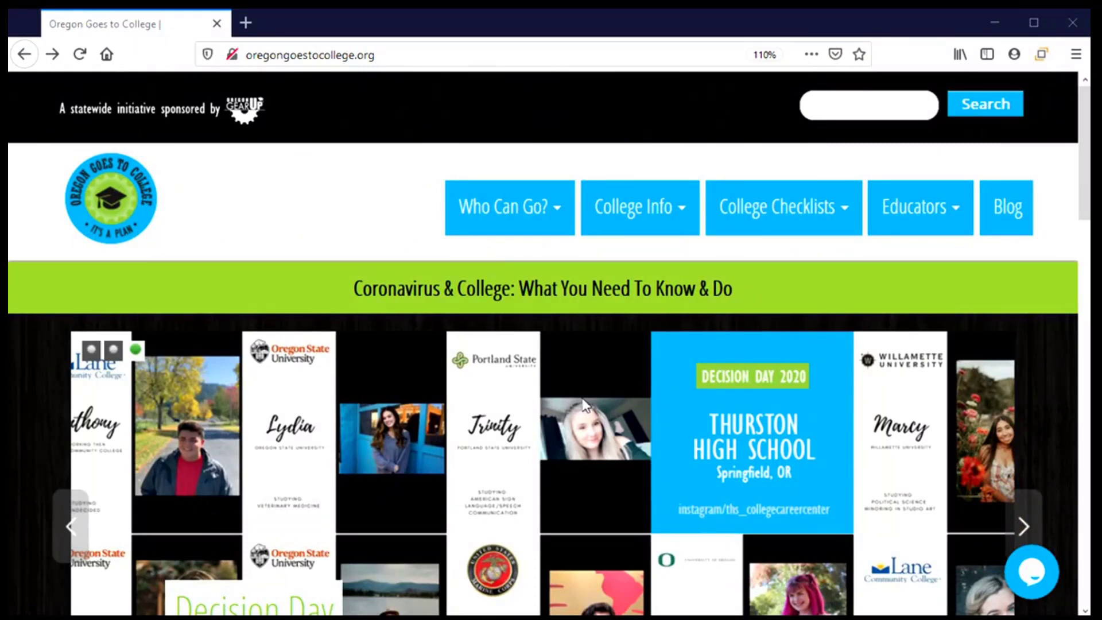
Open the Apply to College page from the College Info menu.
mouse_move(648, 224)
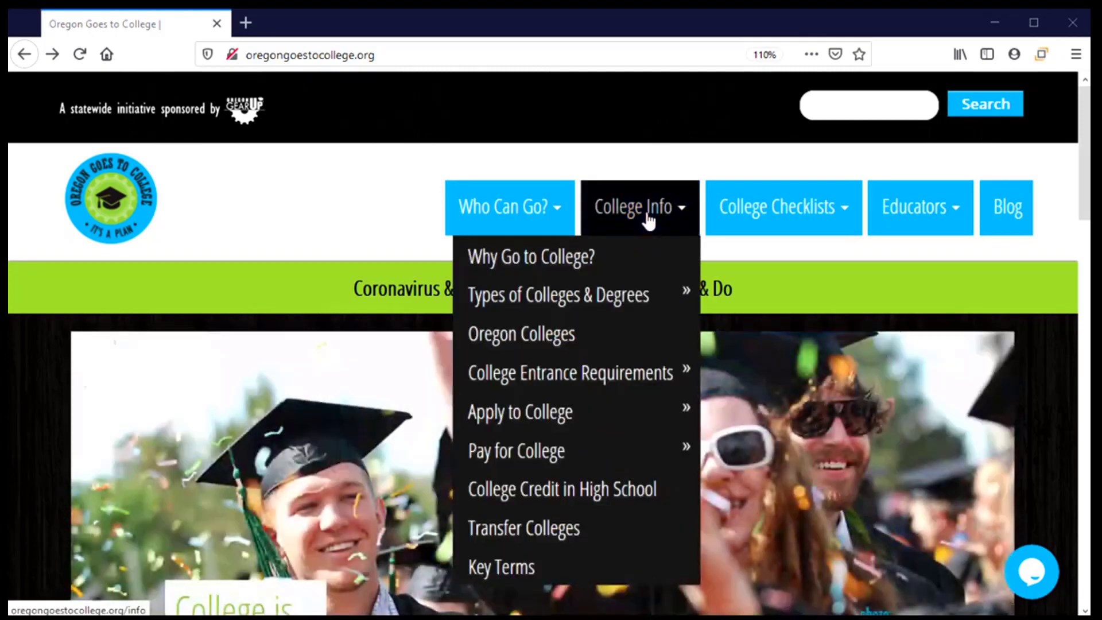
left_click(580, 409)
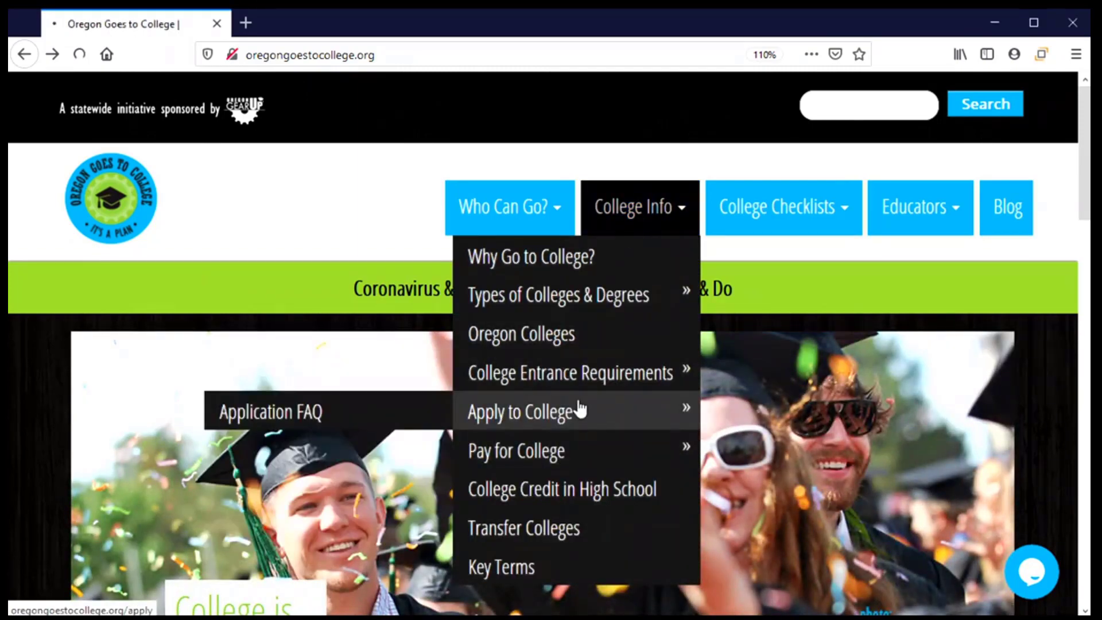
scroll(390, 367, "down", 2)
scroll(396, 376, "down", 9)
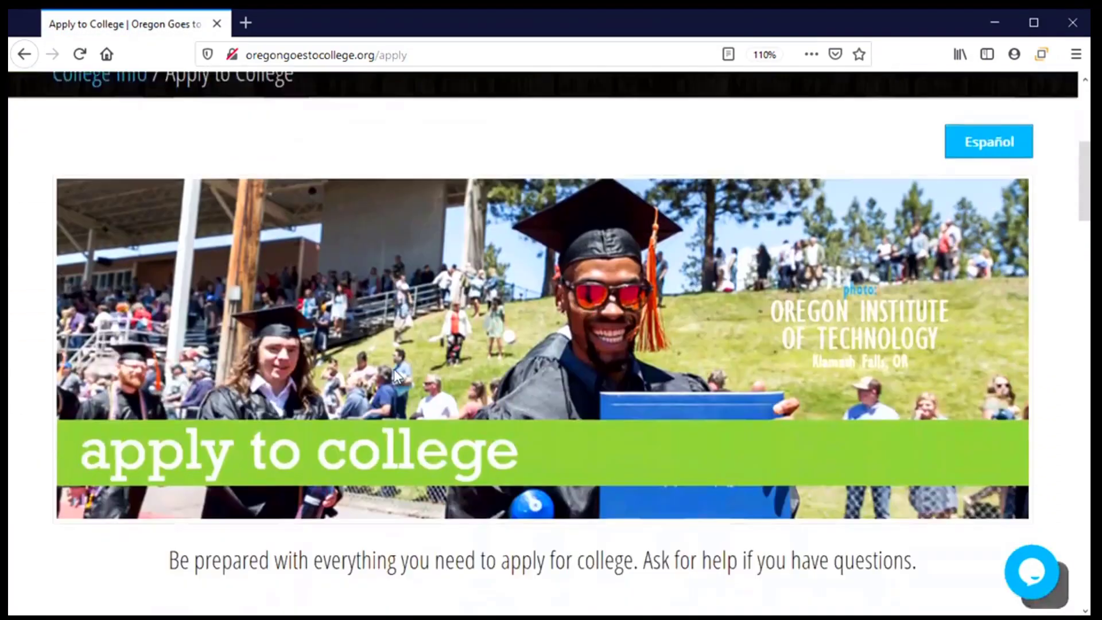
Scroll down to the Community Colleges table showing 2020-21 application fees and deadlines.
scroll(399, 376, "down", 7)
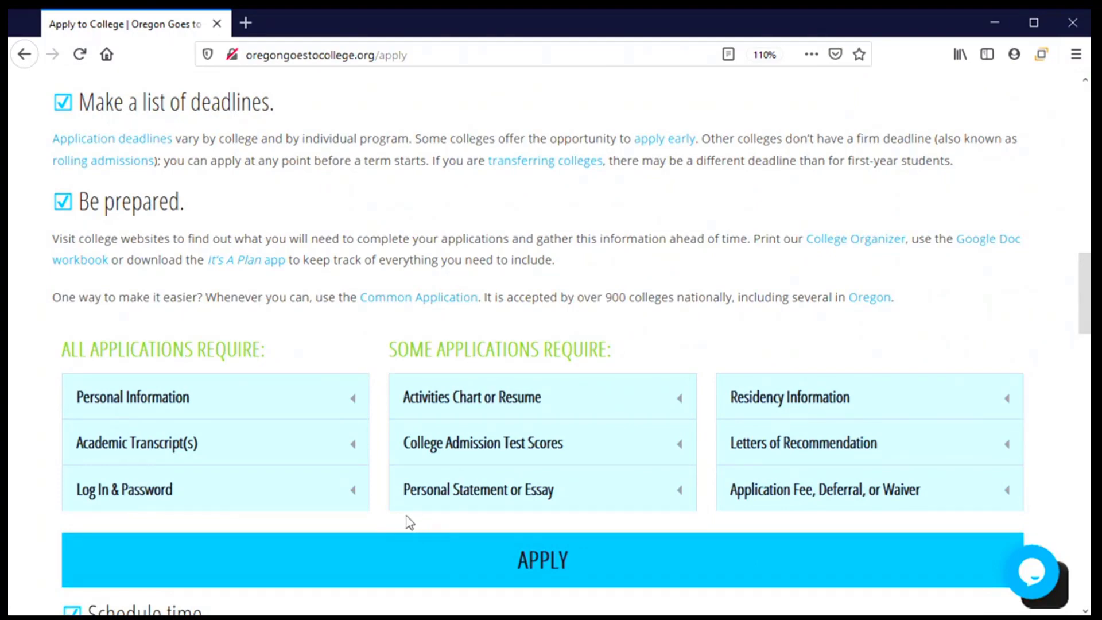
scroll(410, 522, "down", 3)
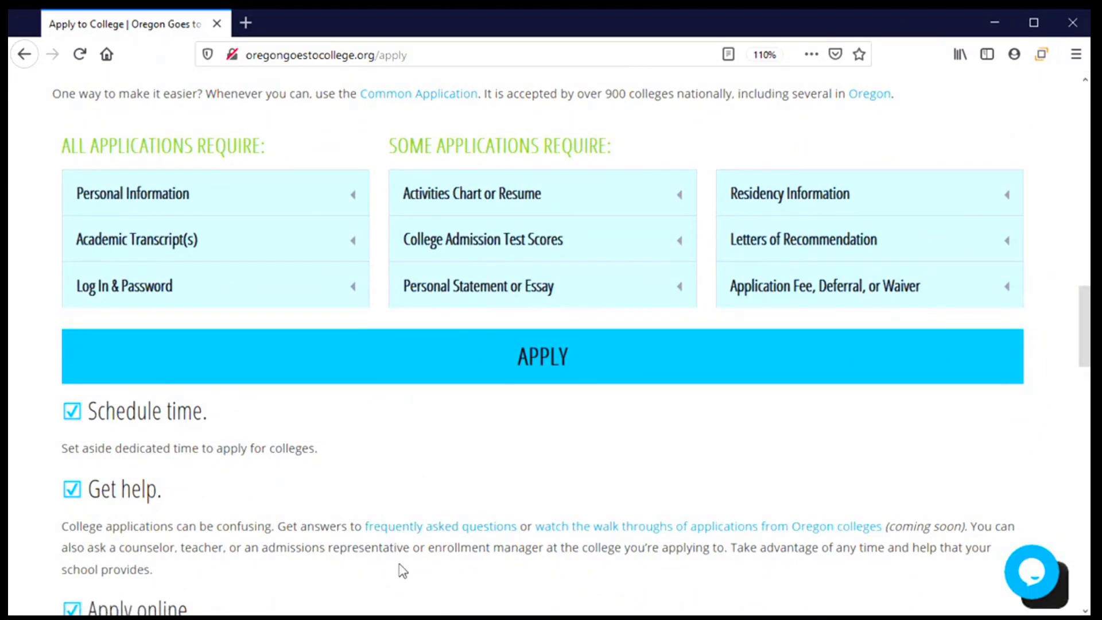
scroll(401, 568, "down", 1)
scroll(404, 565, "down", 1)
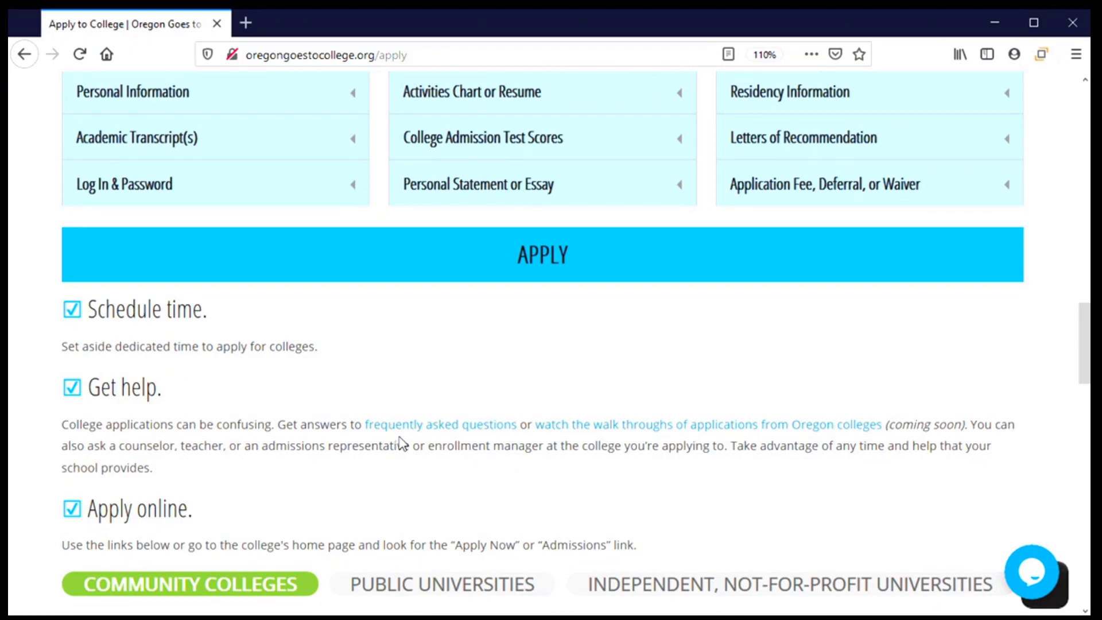
scroll(396, 425, "down", 7)
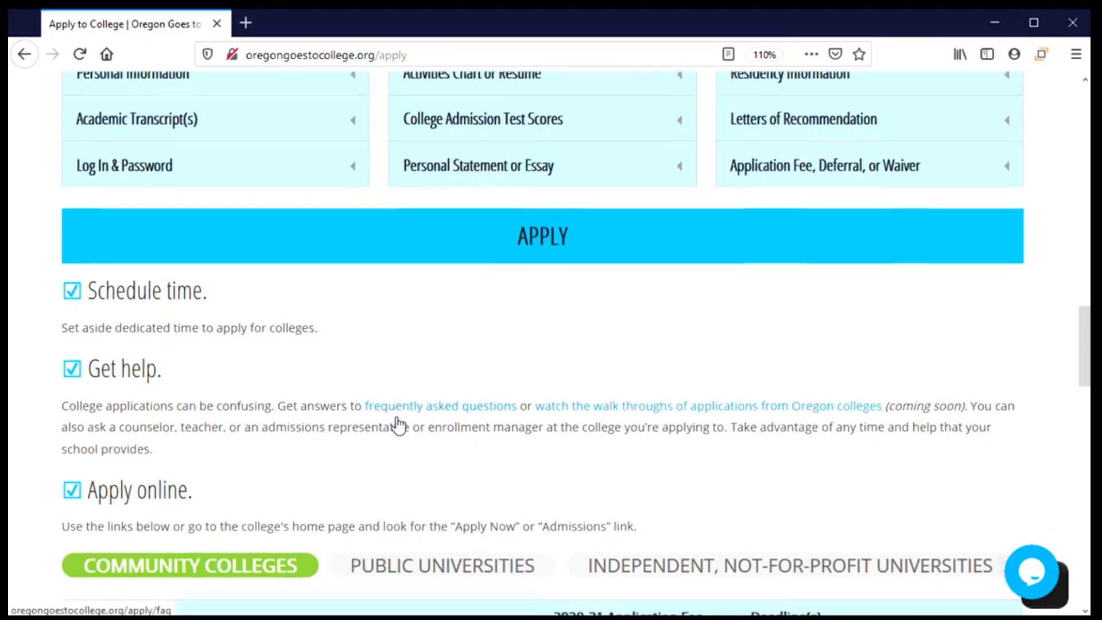
scroll(400, 424, "down", 1)
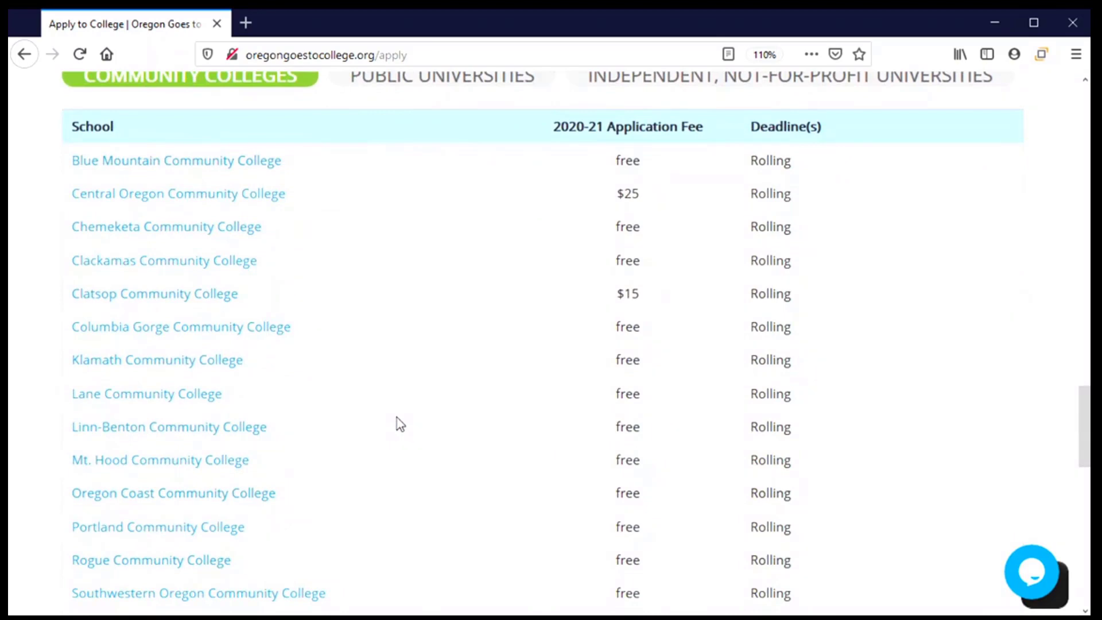
Go to Klamath Community College and follow Step 1 'Apply online' to the MyKCC Admissions page.
left_click(138, 363)
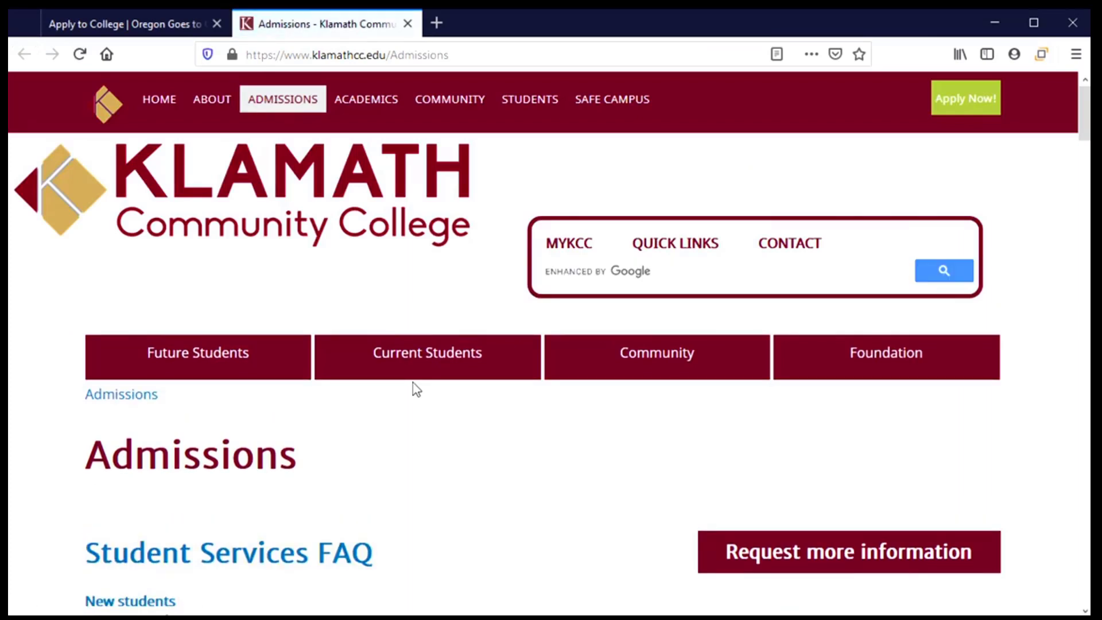
scroll(413, 392, "down", 4)
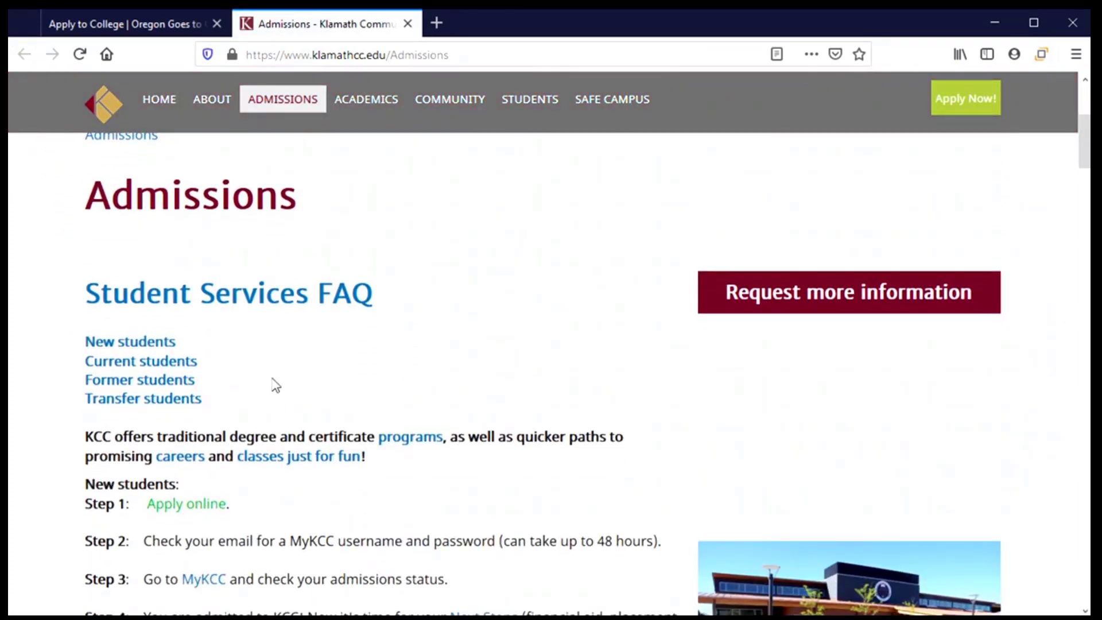
scroll(247, 380, "down", 2)
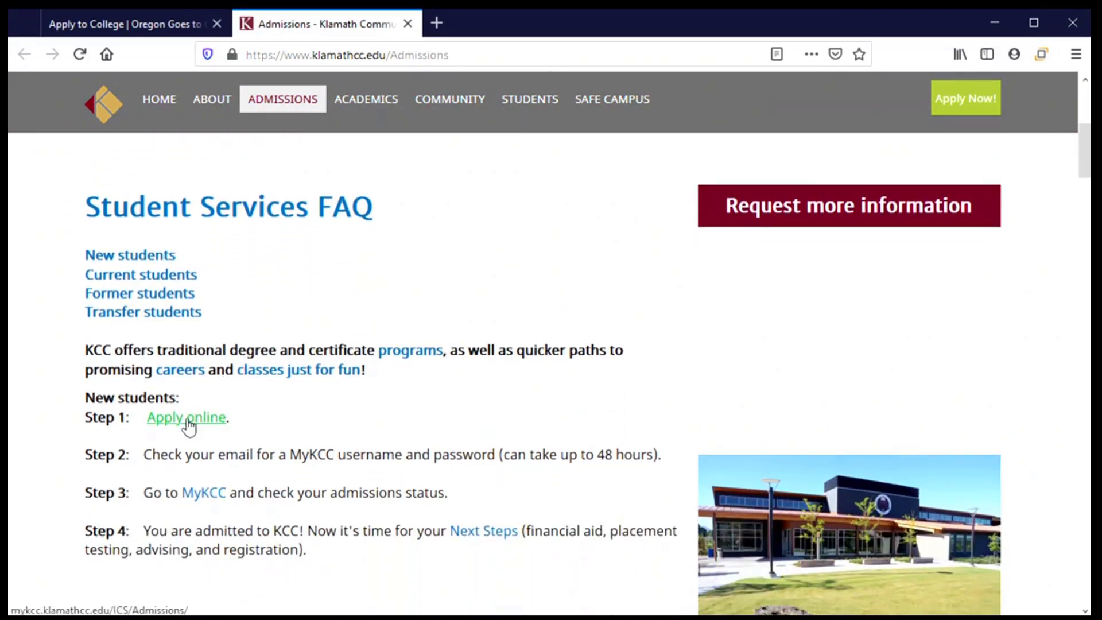
left_click(188, 424)
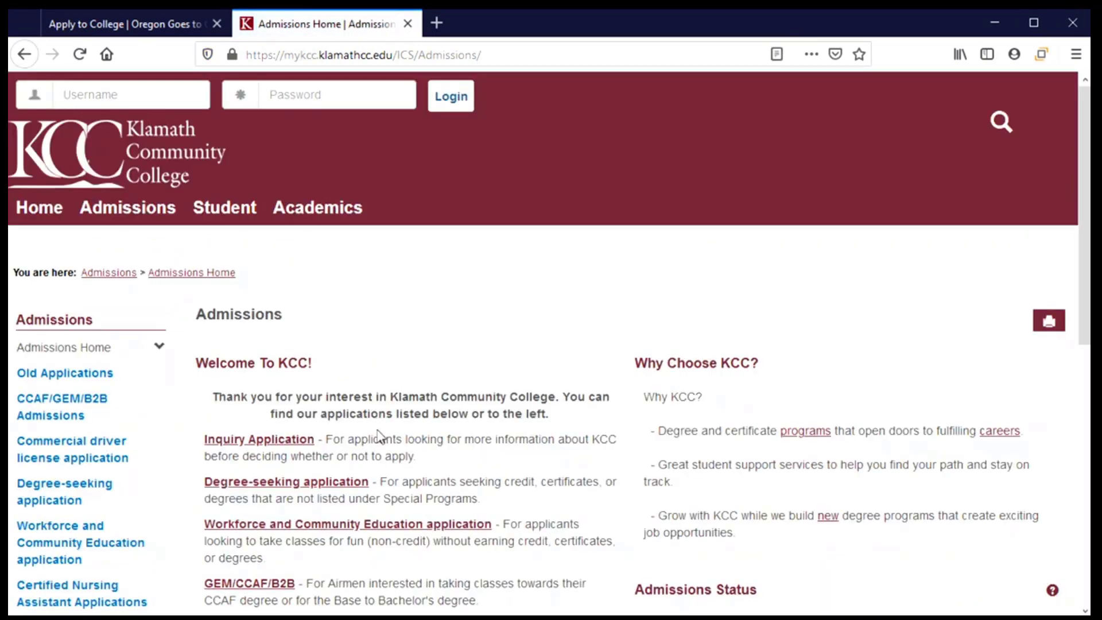
scroll(379, 436, "down", 3)
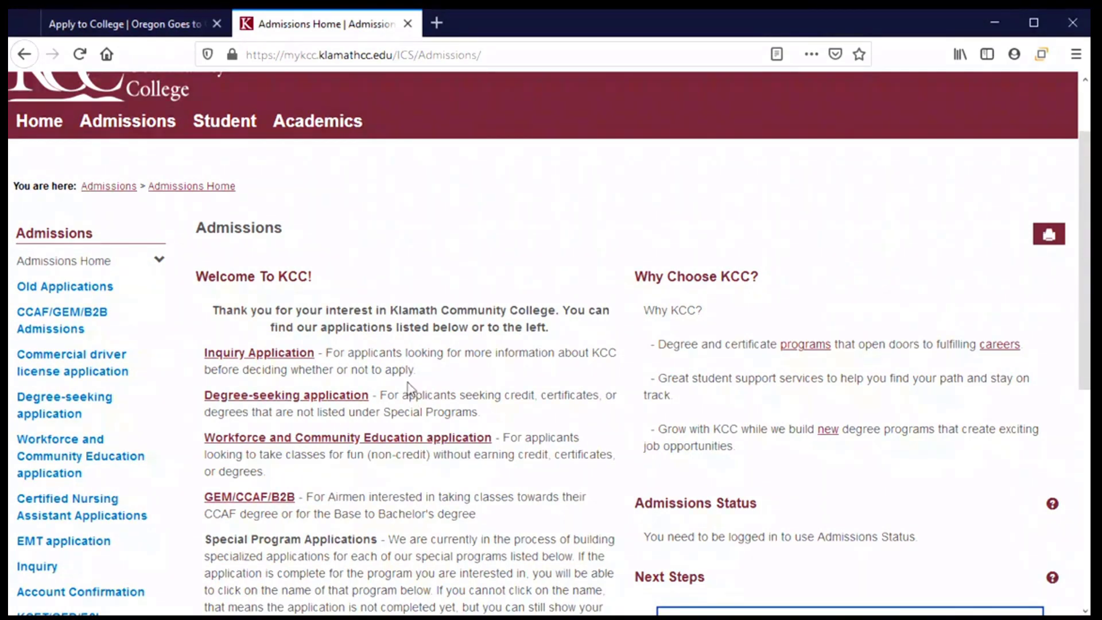
Open the Degree-seeking application and read through its welcome Information step.
left_click(227, 402)
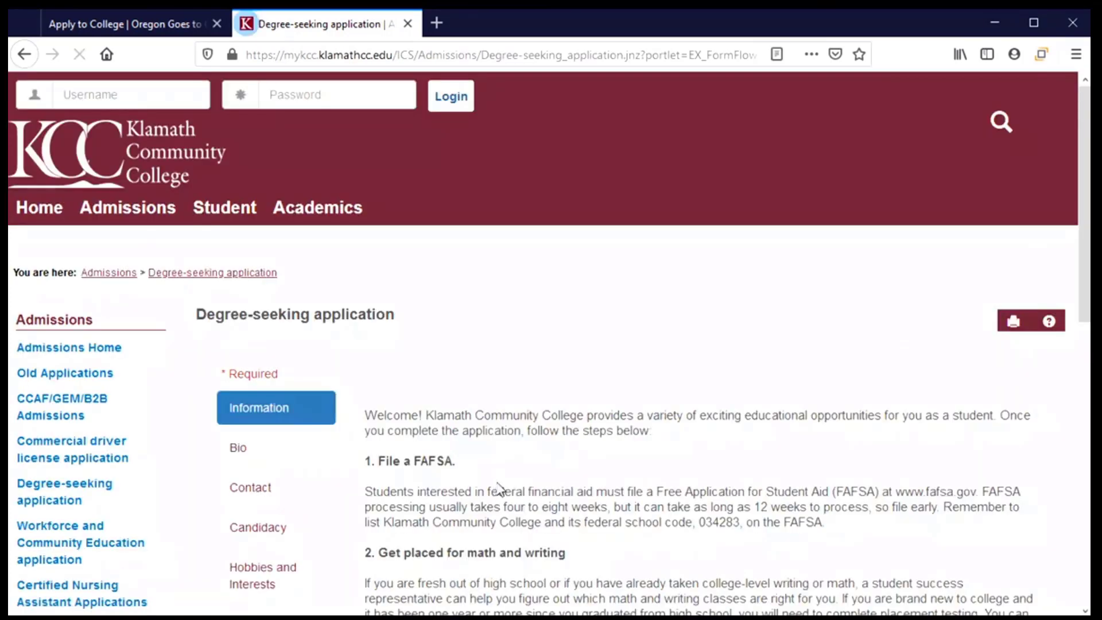
scroll(354, 427, "down", 3)
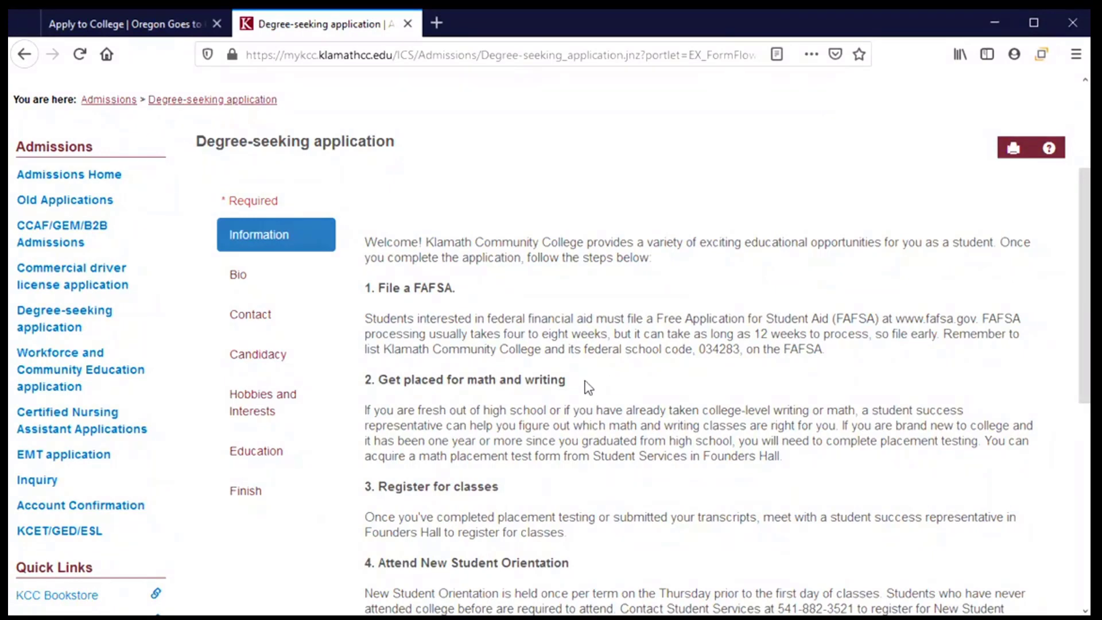
scroll(585, 386, "down", 7)
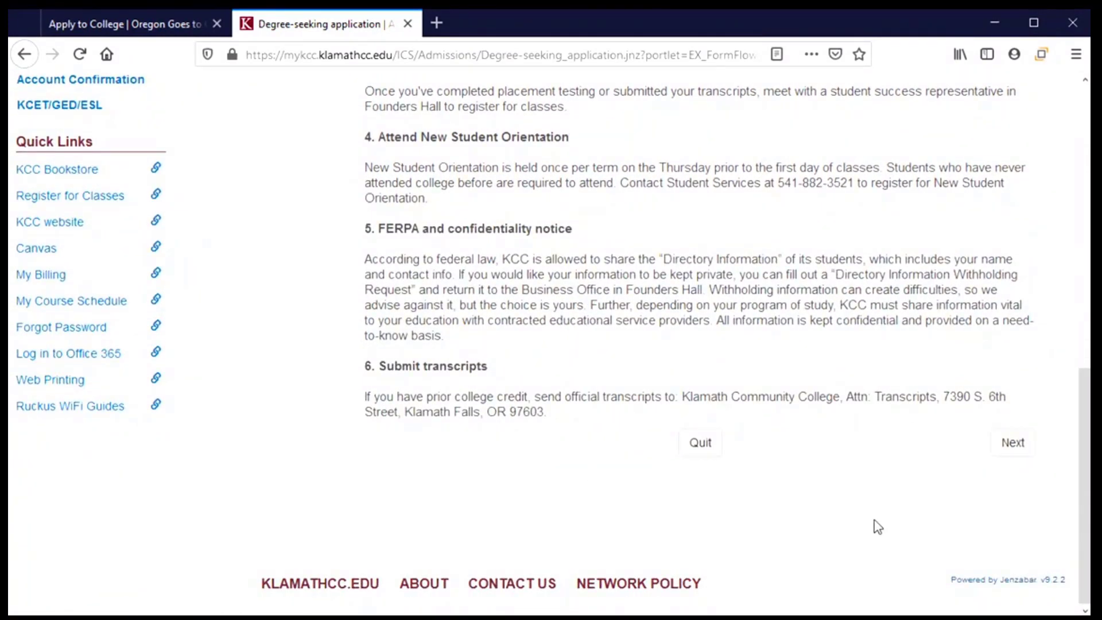
Continue to the Bio step and enter the applicant's first, middle and last names.
left_click(1016, 445)
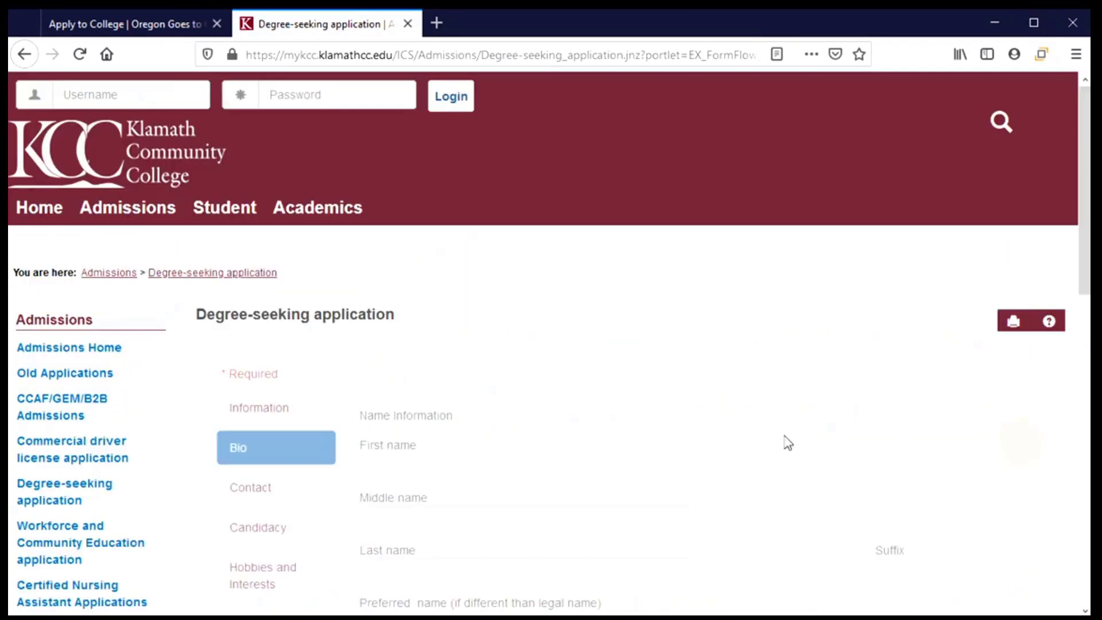
scroll(450, 364, "down", 3)
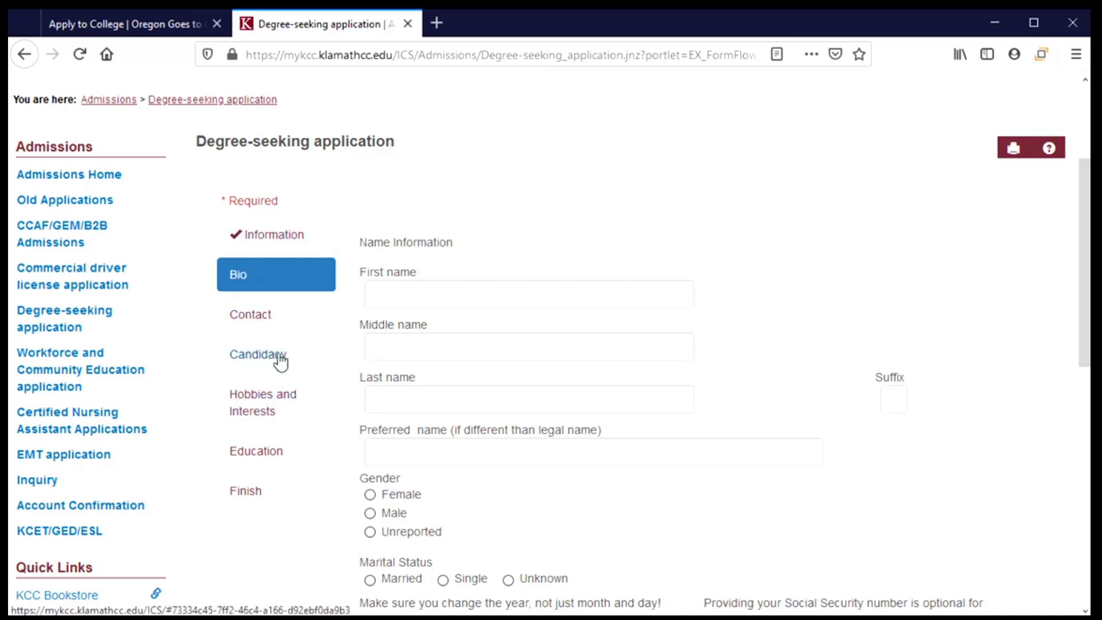
left_click(471, 293)
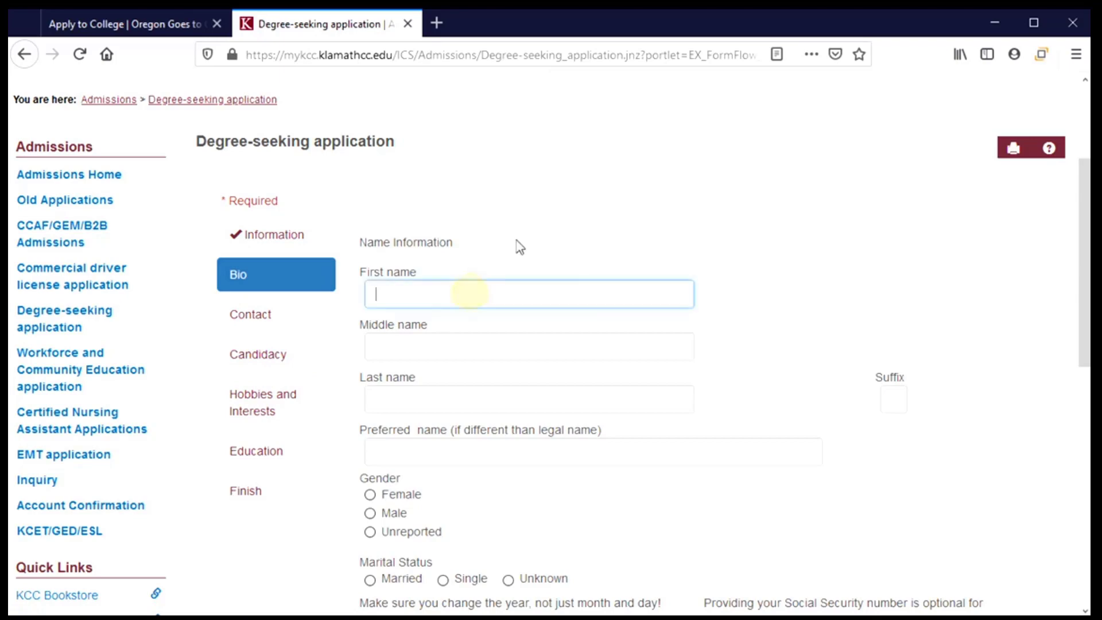
key("Tab")
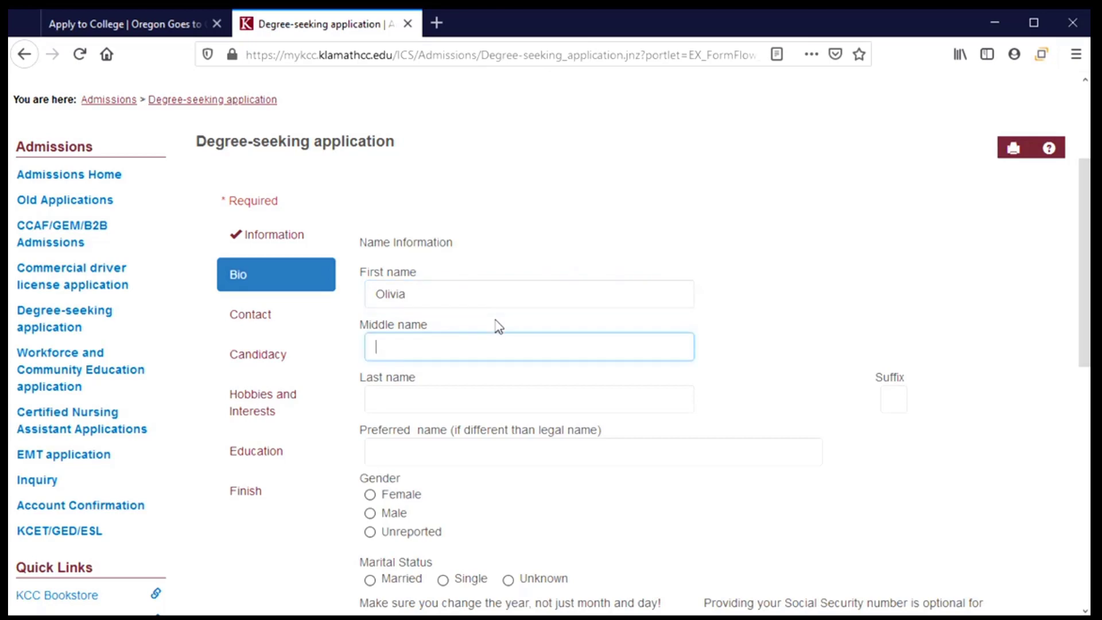
key("Tab")
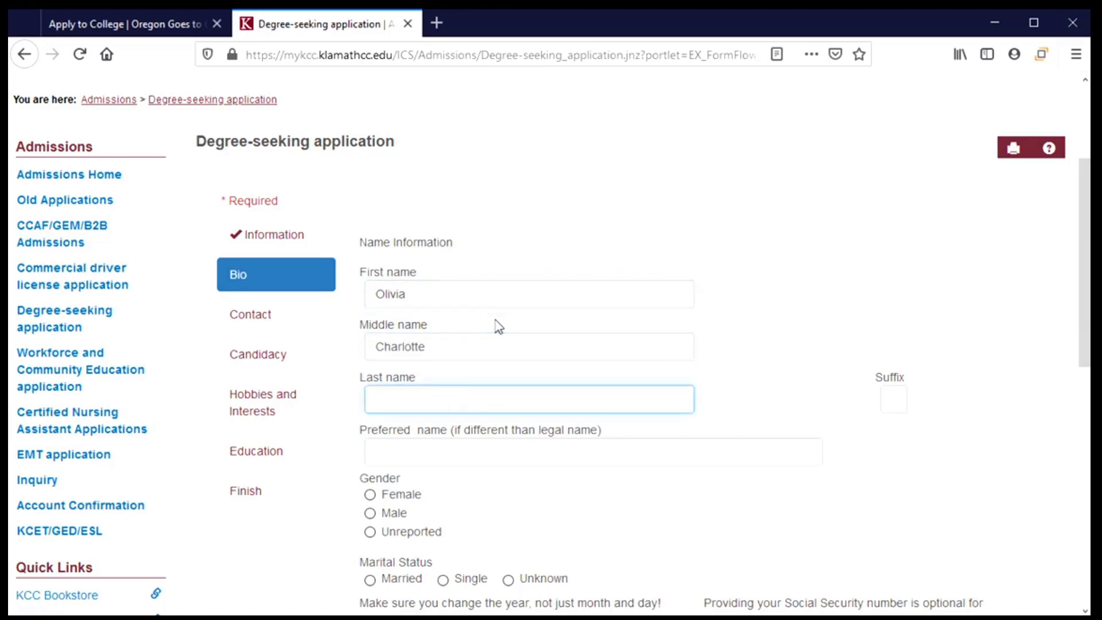
key("Tab")
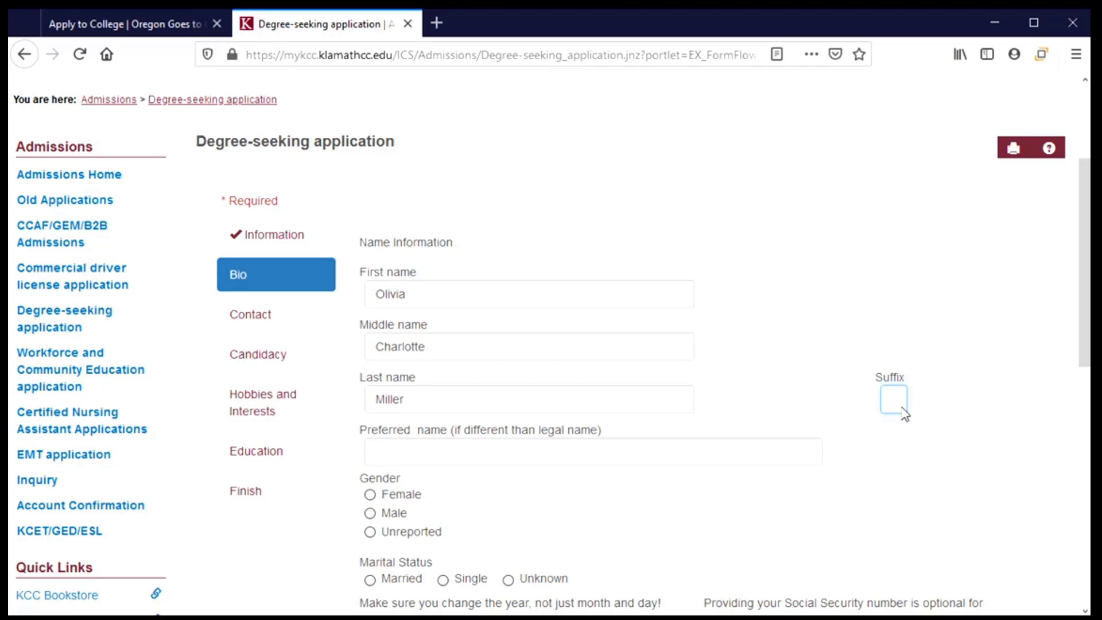
Enter the applicant's preferred name, and choose Female gender and Single marital status.
left_click(398, 455)
scroll(491, 502, "down", 3)
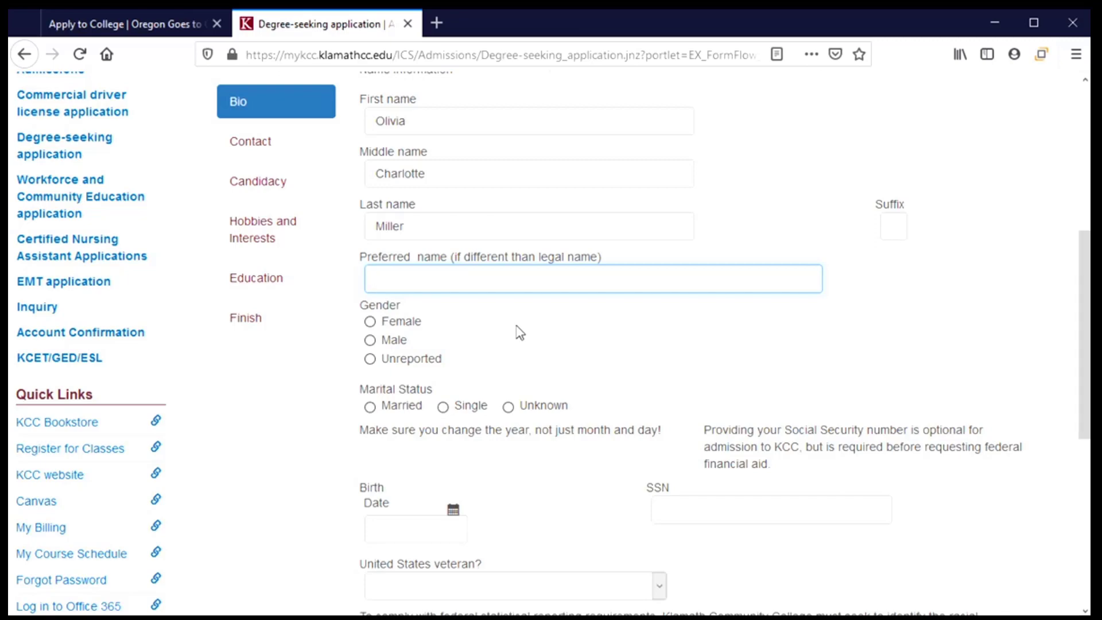
type("Livvy")
left_click(394, 325)
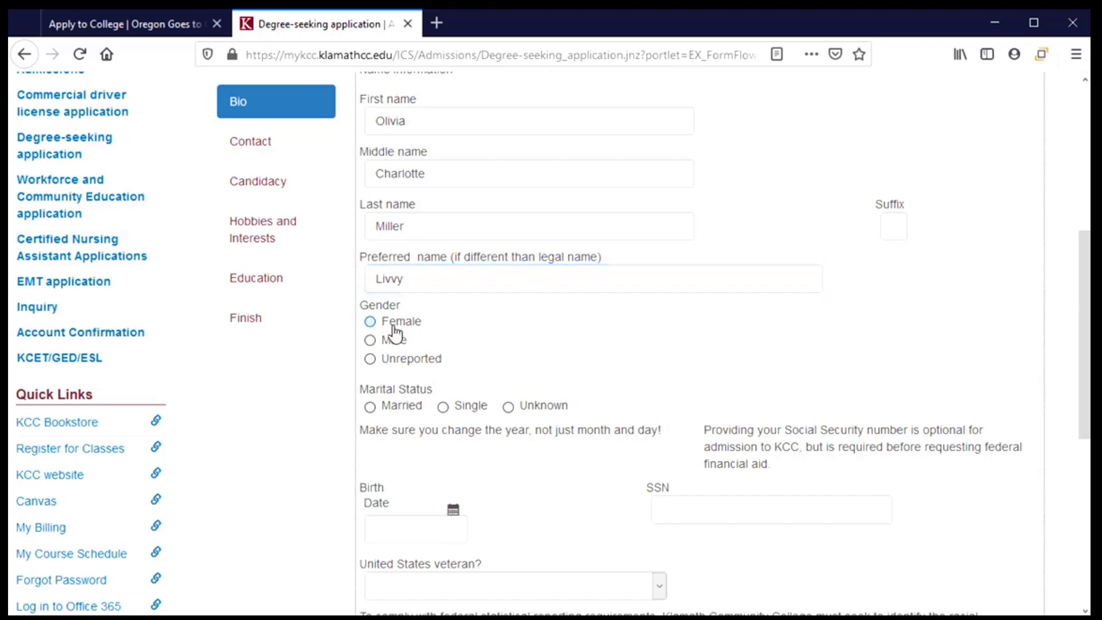
scroll(434, 327, "down", 2)
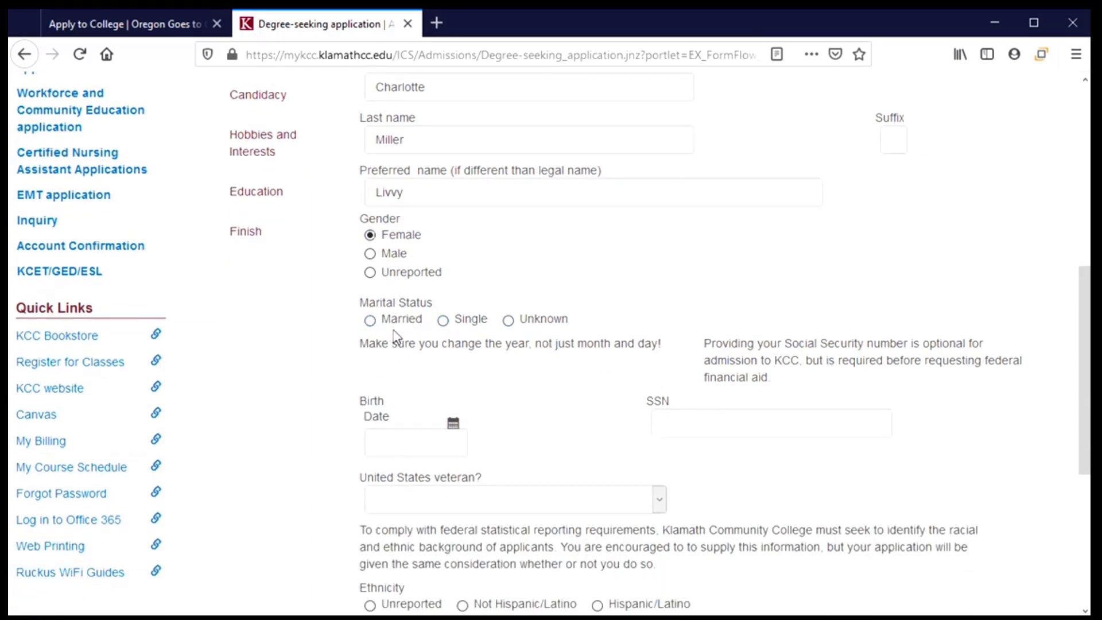
left_click(443, 322)
Pick January 1, 2003 as the birth date in the calendar.
left_click(453, 424)
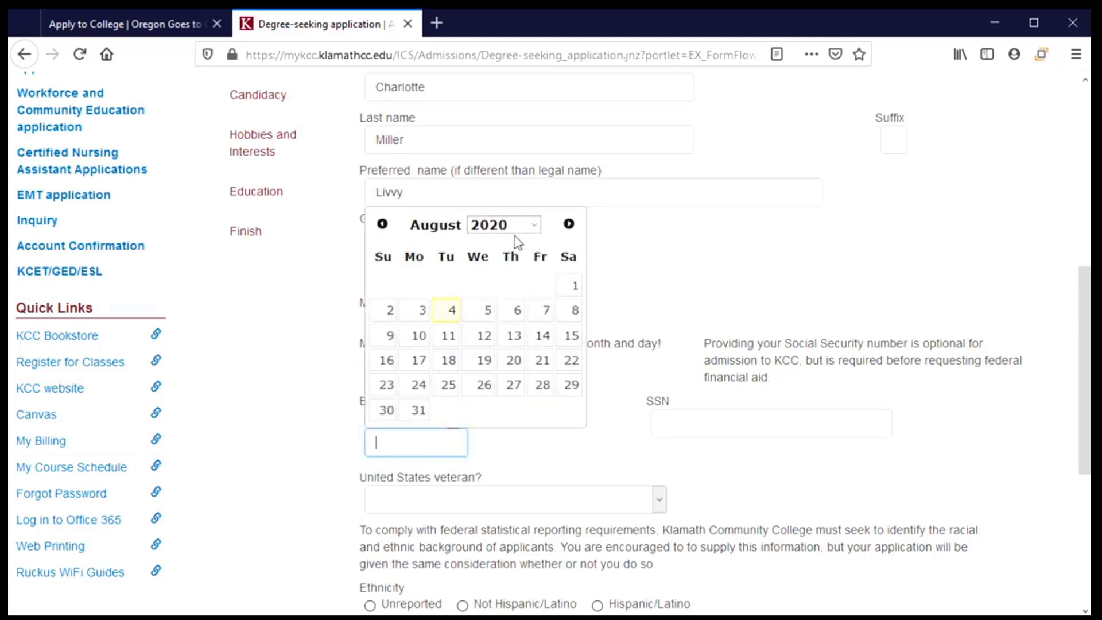
left_click(532, 225)
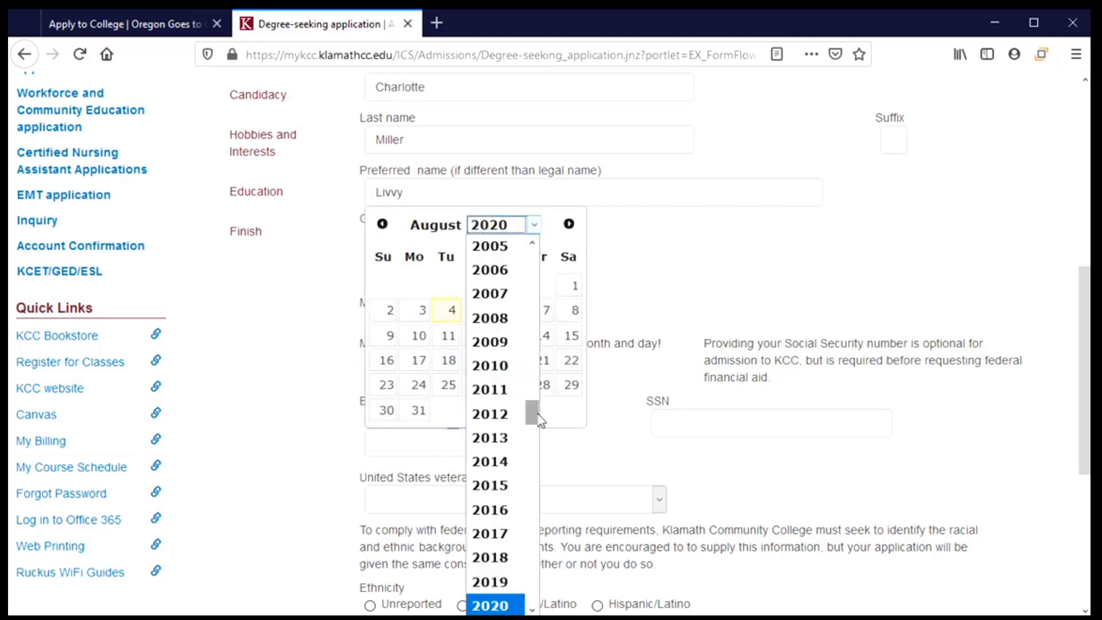
left_click_drag(531, 410, 531, 394)
left_click(506, 370)
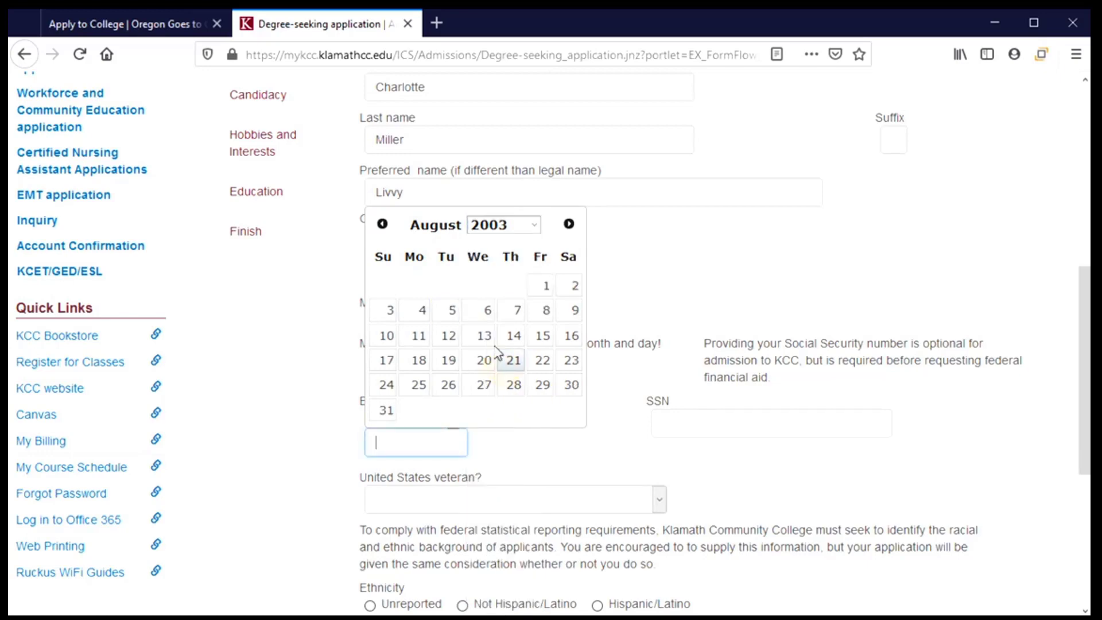
left_click(381, 224)
left_click(381, 224)
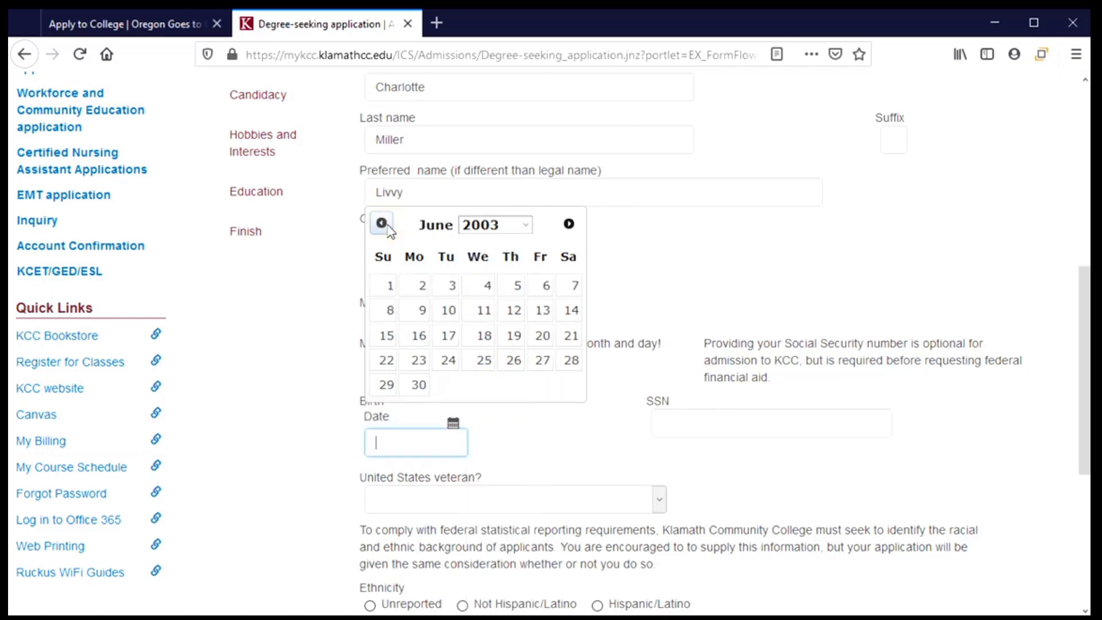
left_click(381, 224)
left_click(381, 223)
left_click(381, 224)
left_click(381, 224)
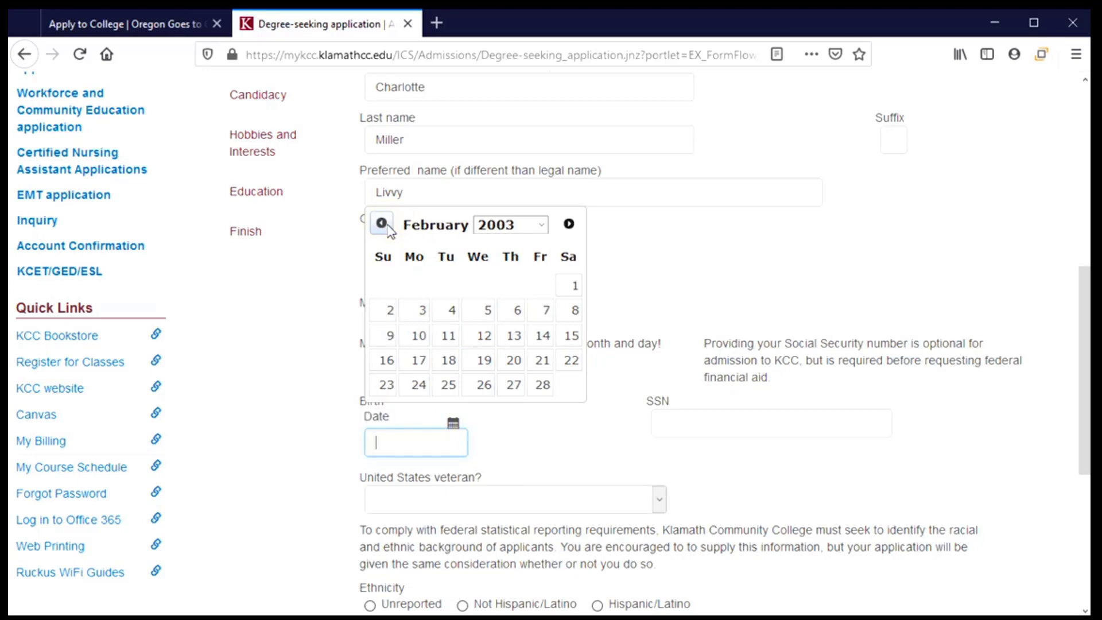
left_click(381, 223)
left_click(486, 297)
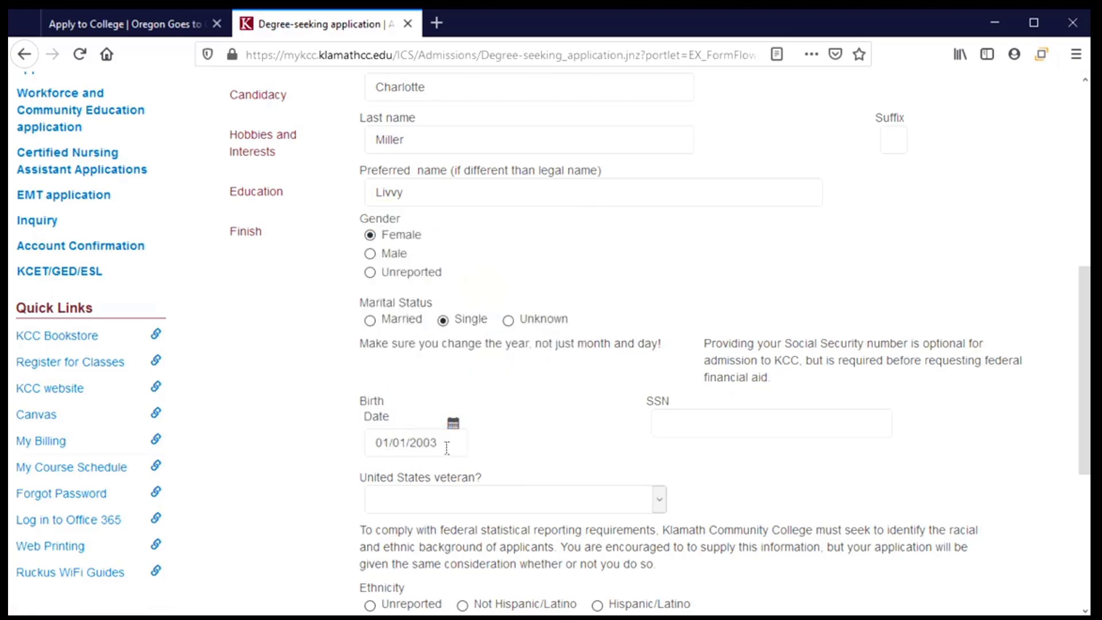
left_click(687, 423)
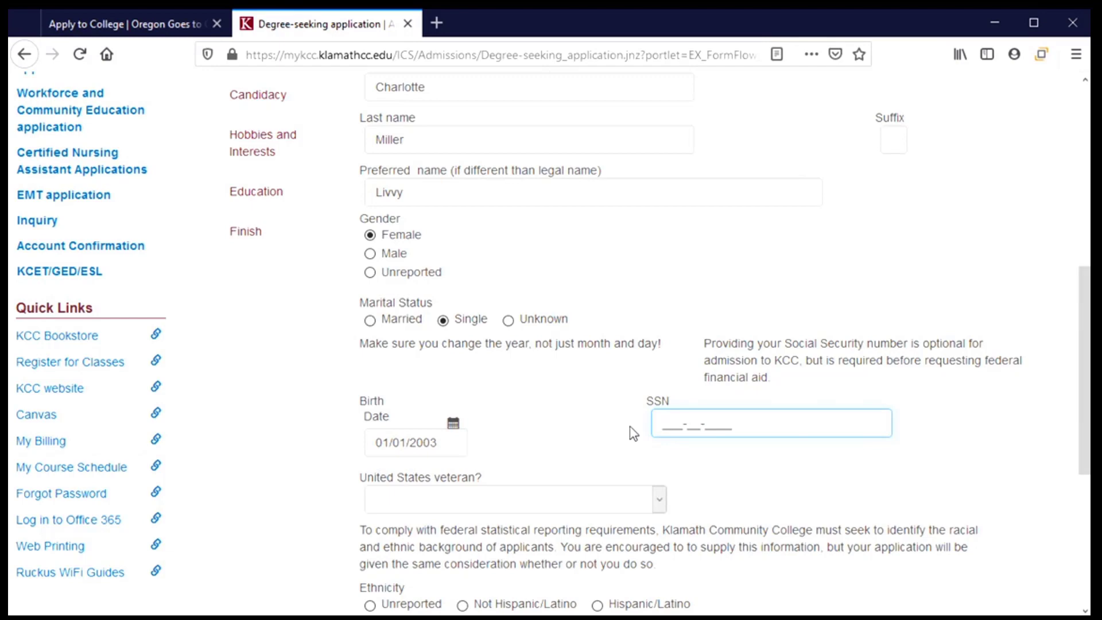
Enter the applicant's social security number and answer No to veteran status.
type("123-45-6789")
scroll(528, 396, "down", 3)
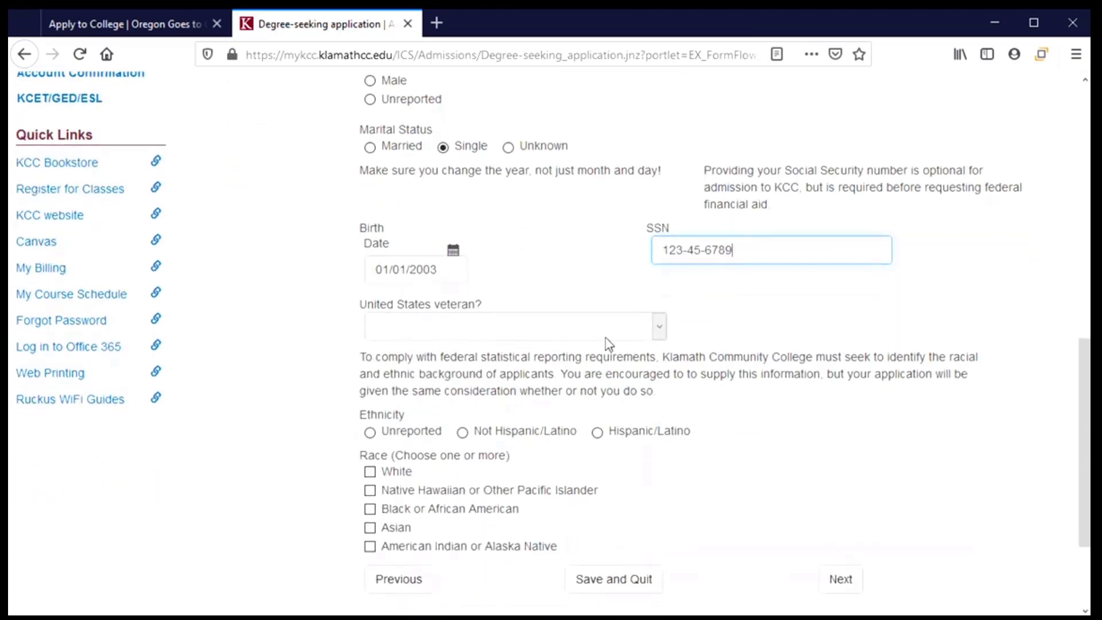
left_click(657, 327)
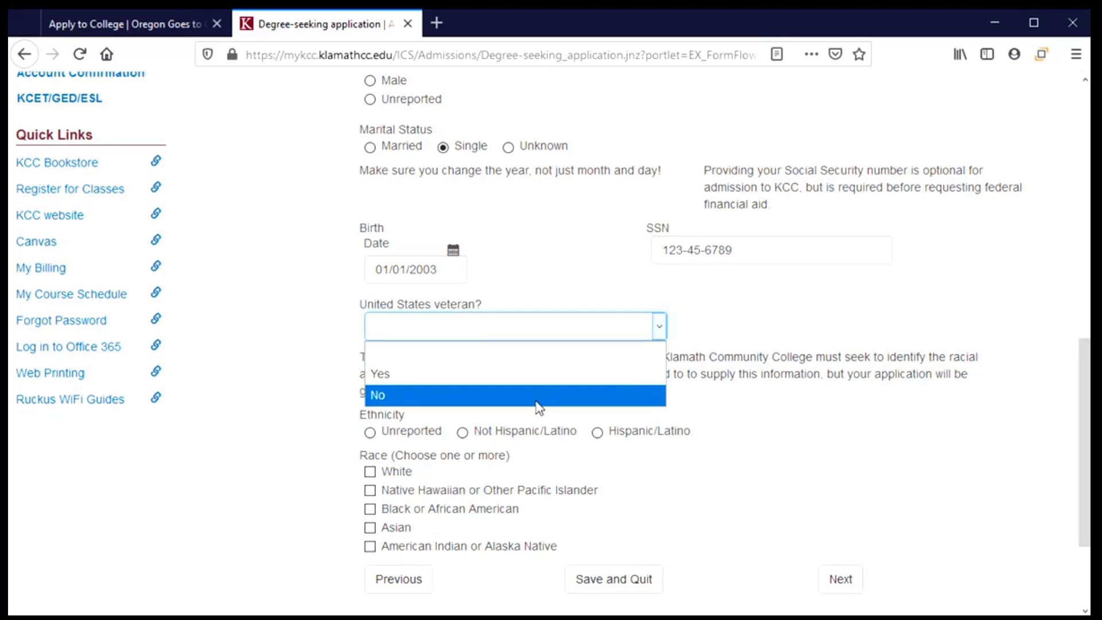
left_click(537, 396)
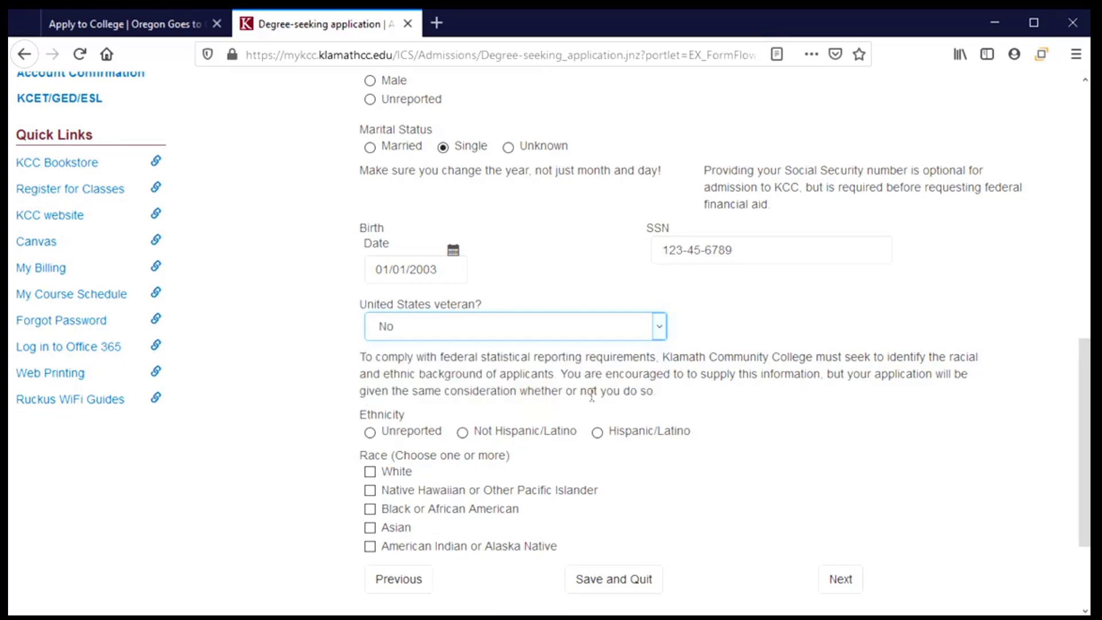
Mark ethnicity as Hispanic/Latino and race as White, then continue to Contact.
scroll(703, 398, "down", 3)
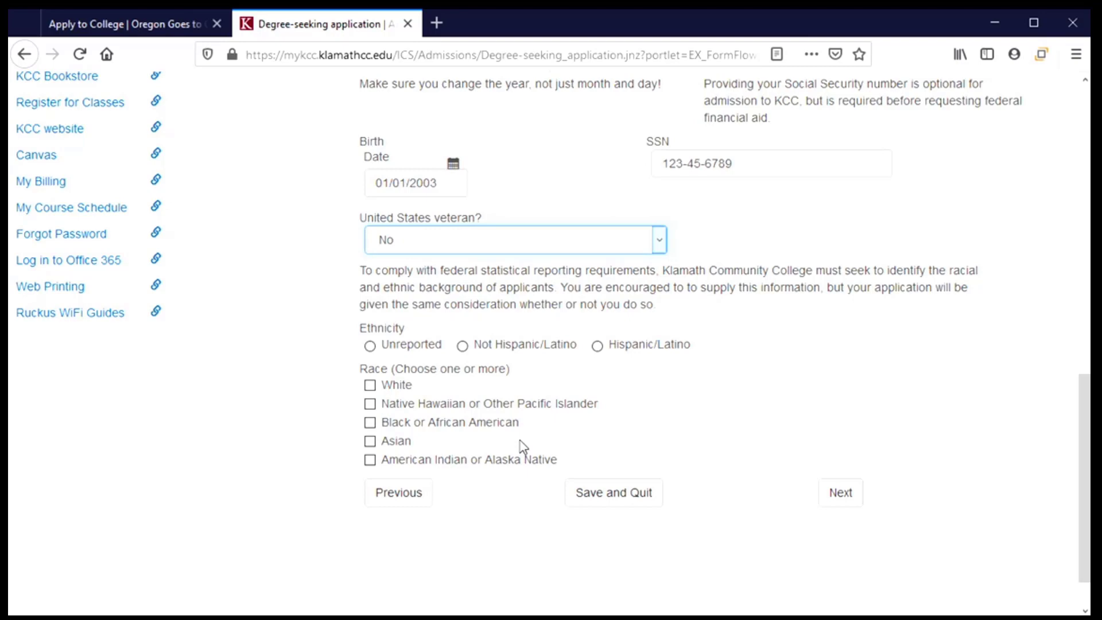
scroll(522, 447, "down", 2)
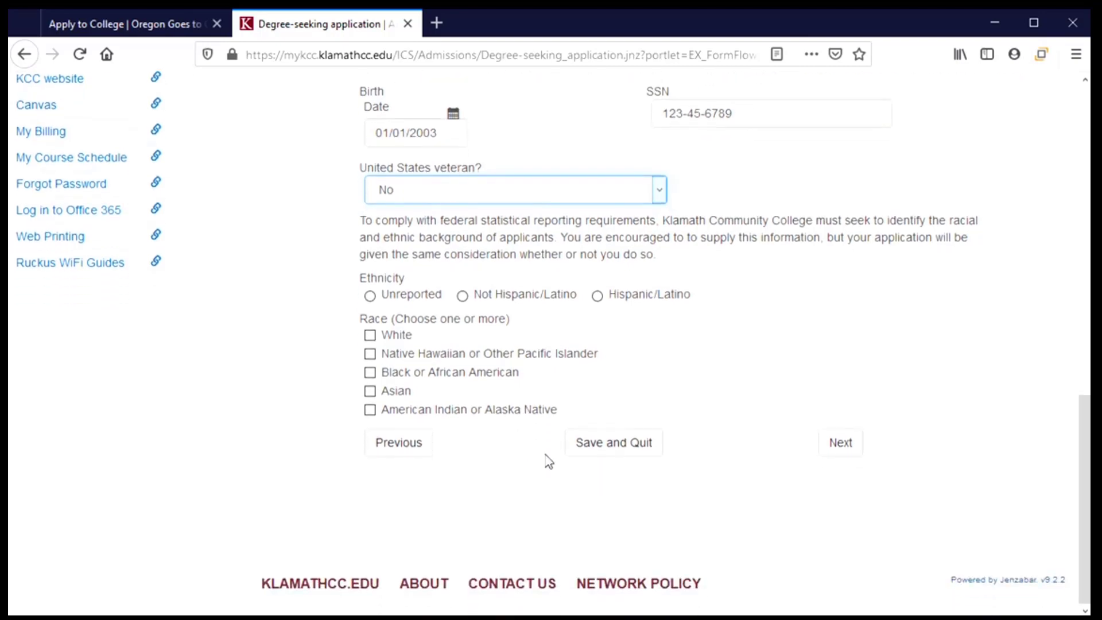
left_click(597, 299)
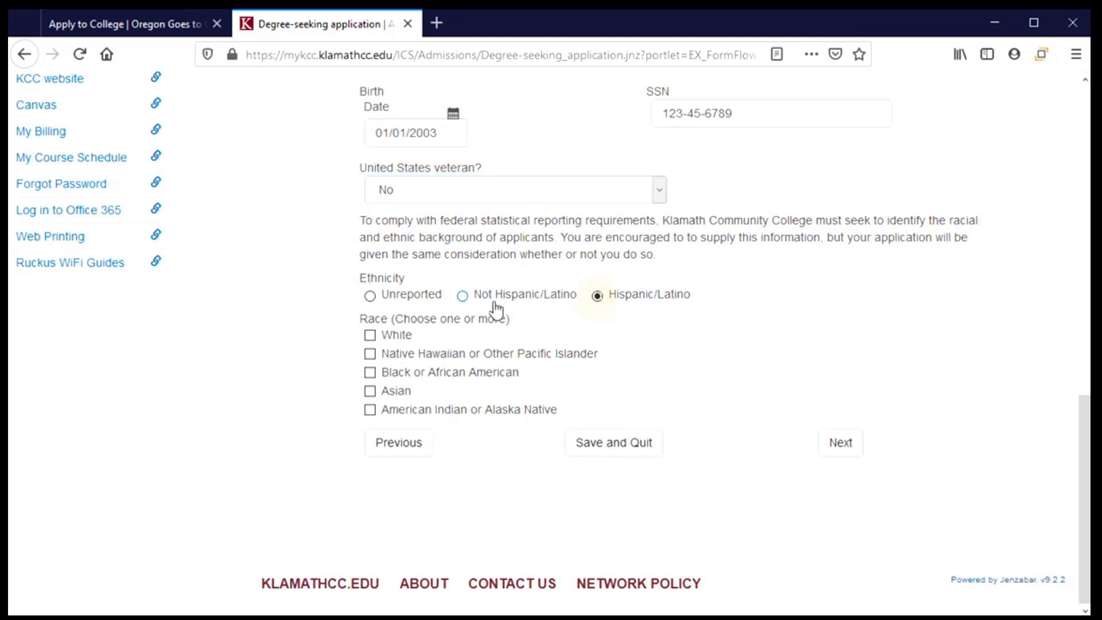
left_click(370, 337)
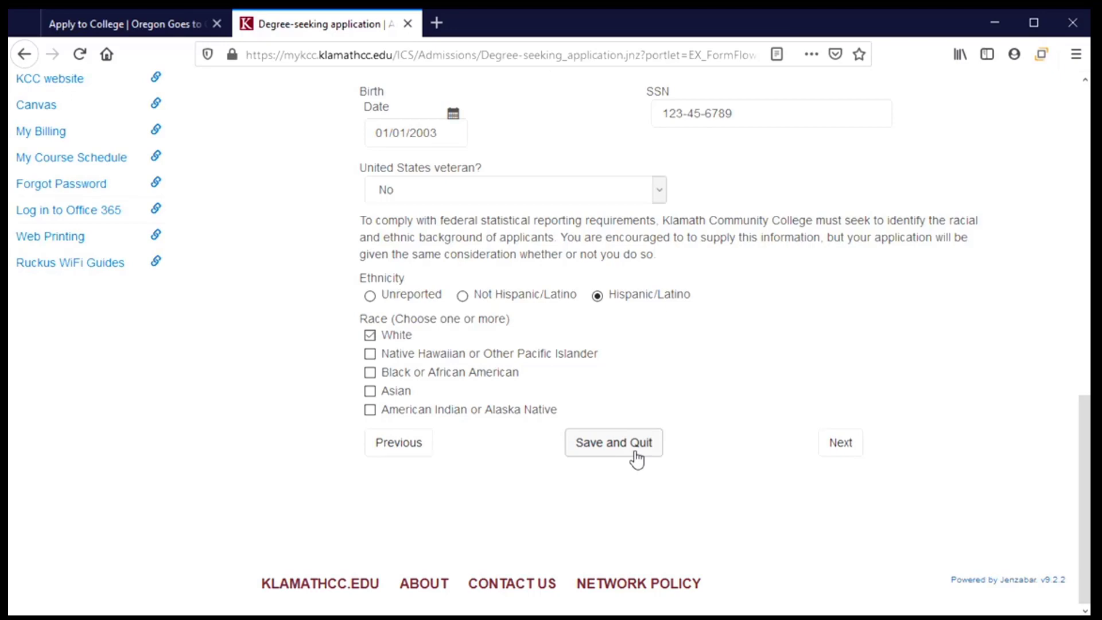
left_click(840, 443)
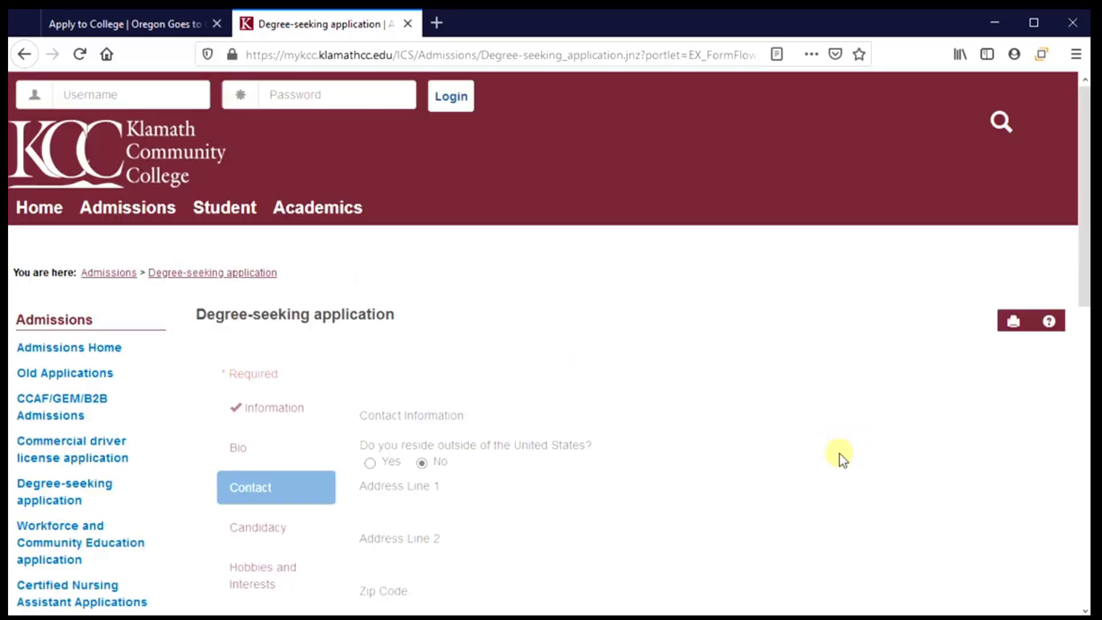
Fill in the applicant's street address, apartment line, ZIP code and city.
scroll(393, 372, "down", 3)
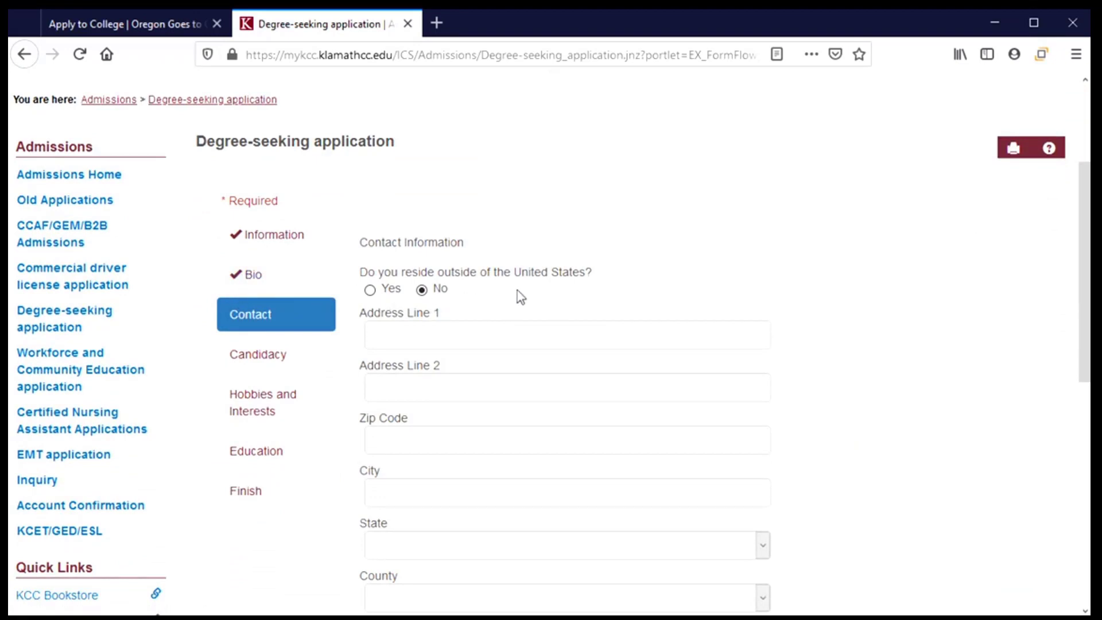
scroll(519, 292, "down", 2)
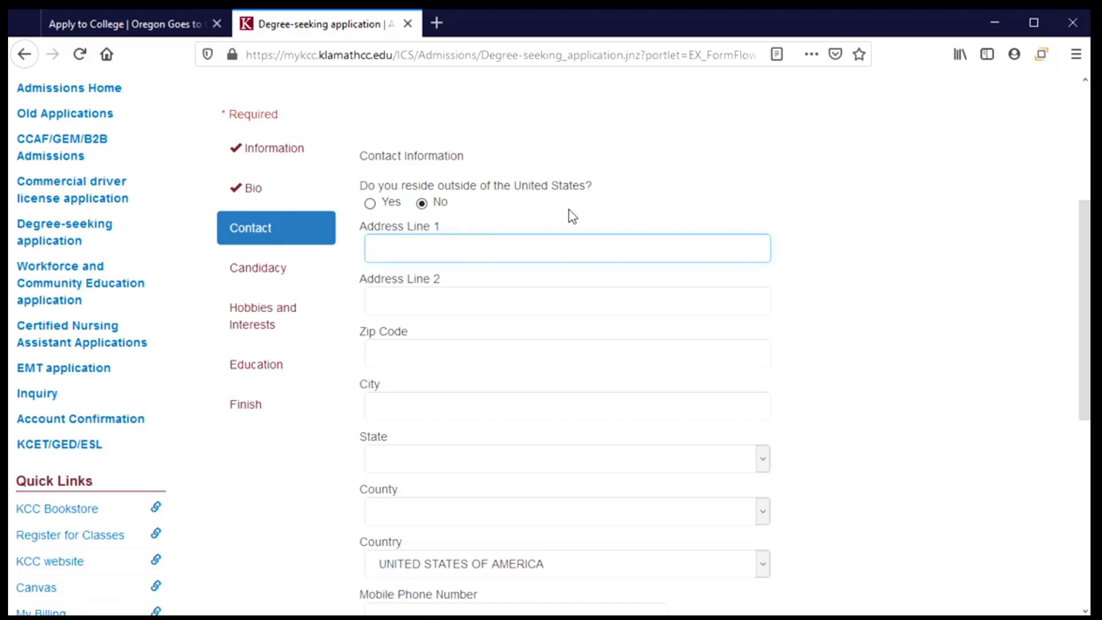
key("Tab")
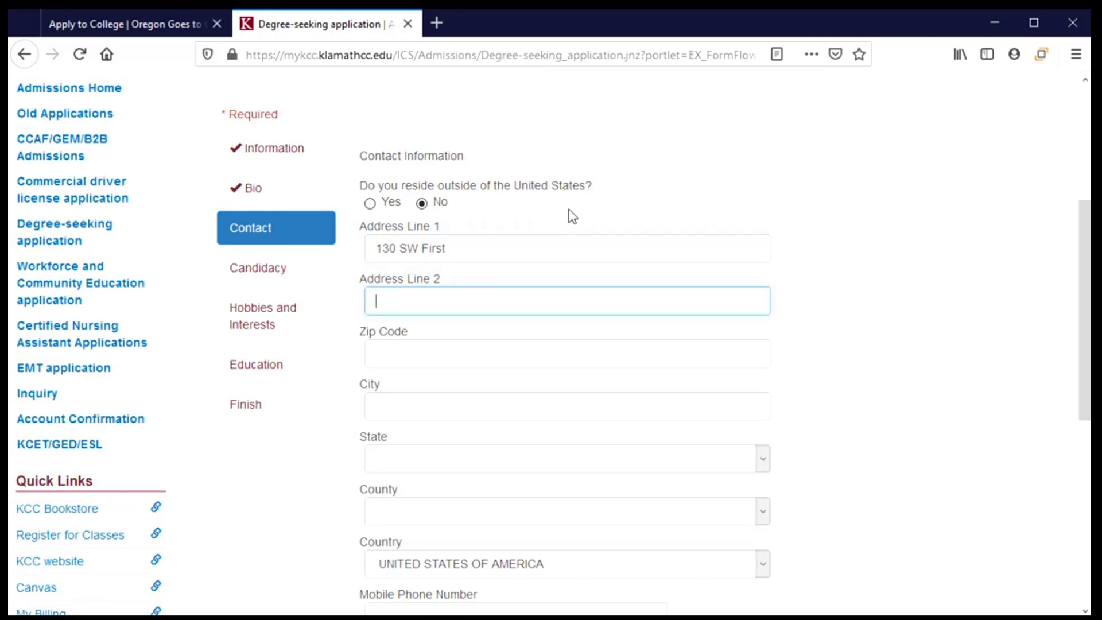
left_click(481, 352)
type("97331")
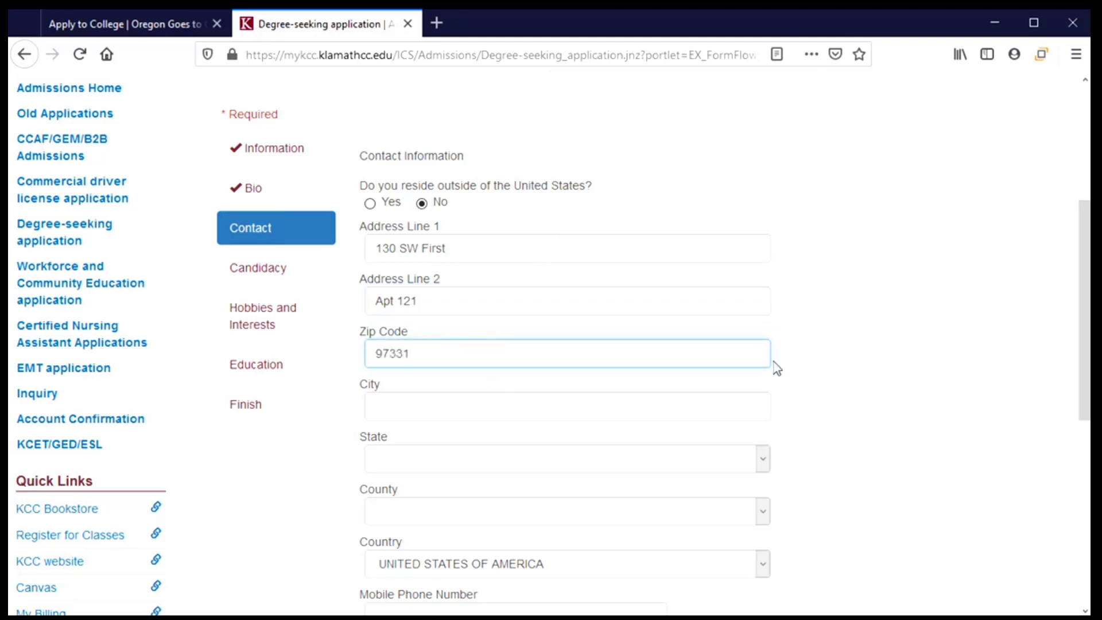
key("Tab")
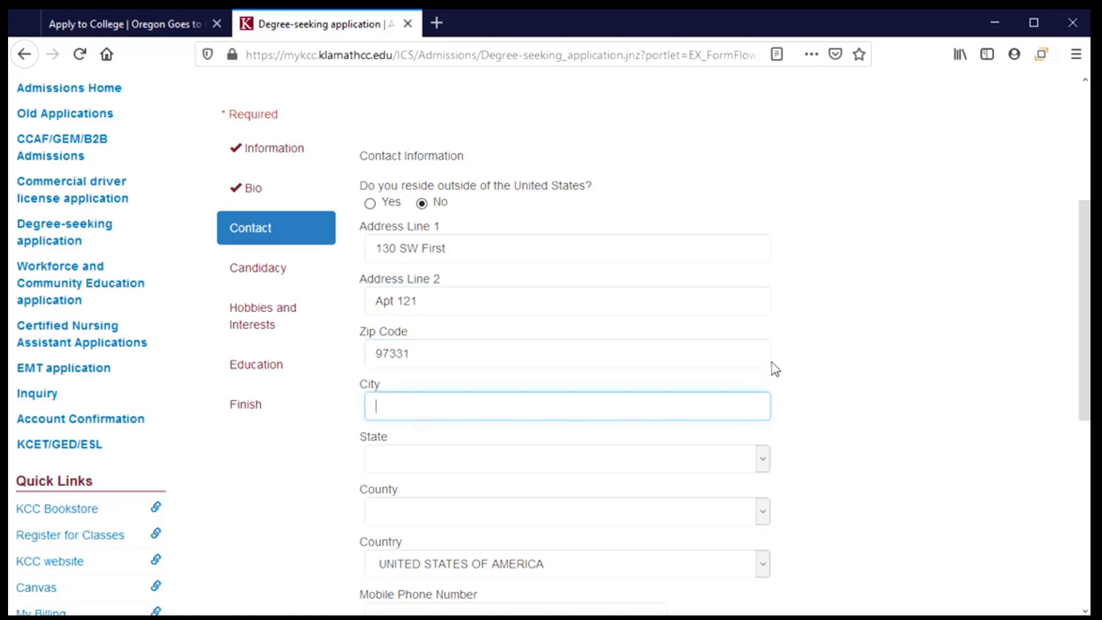
type("Corvallis")
Choose Oregon as the state and Benton as the county.
left_click(718, 459)
scroll(634, 370, "down", 11)
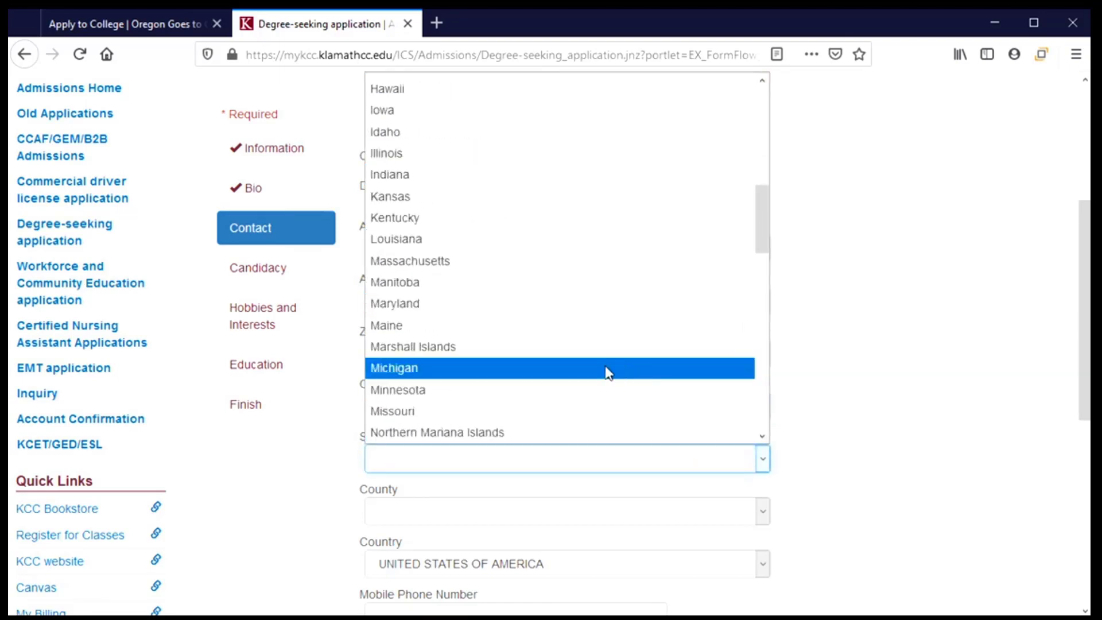
scroll(443, 364, "down", 3)
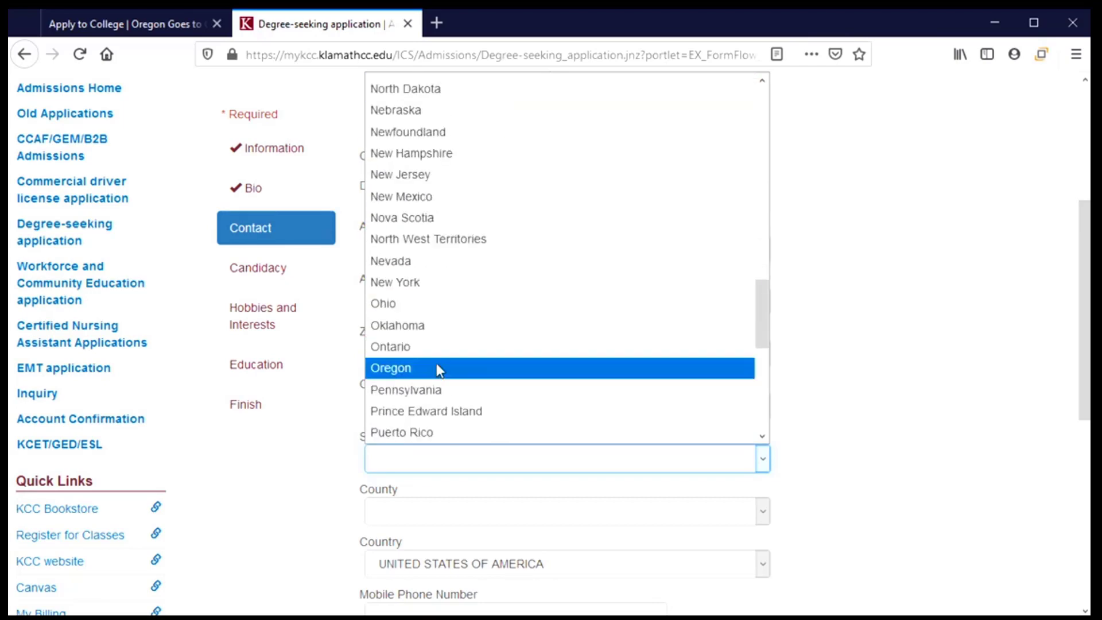
left_click(436, 364)
scroll(893, 415, "down", 5)
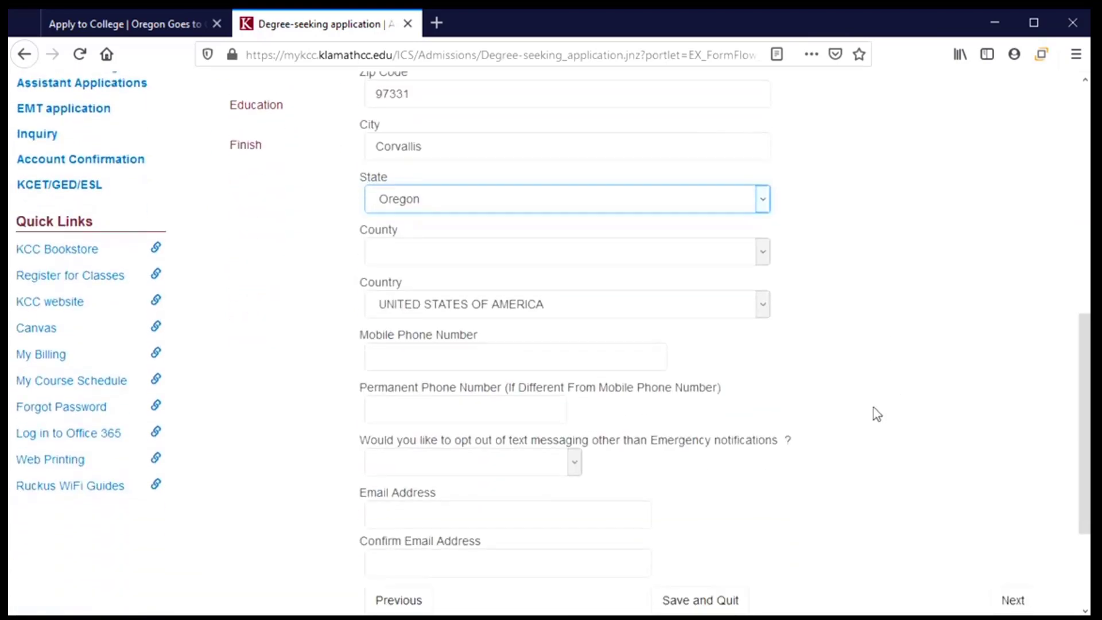
left_click(764, 257)
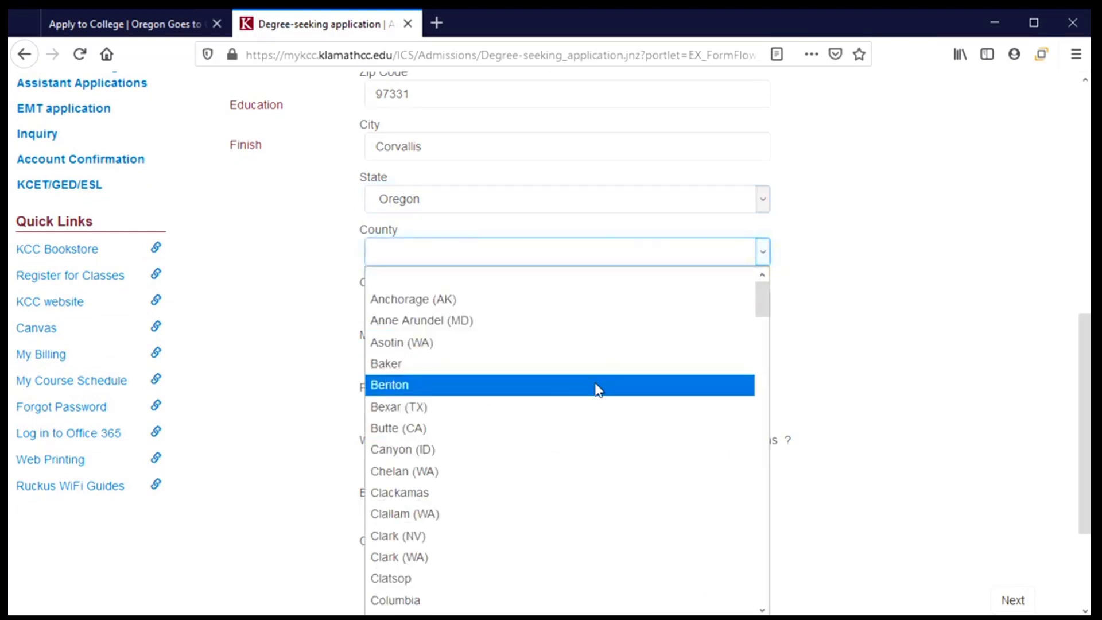
left_click(598, 390)
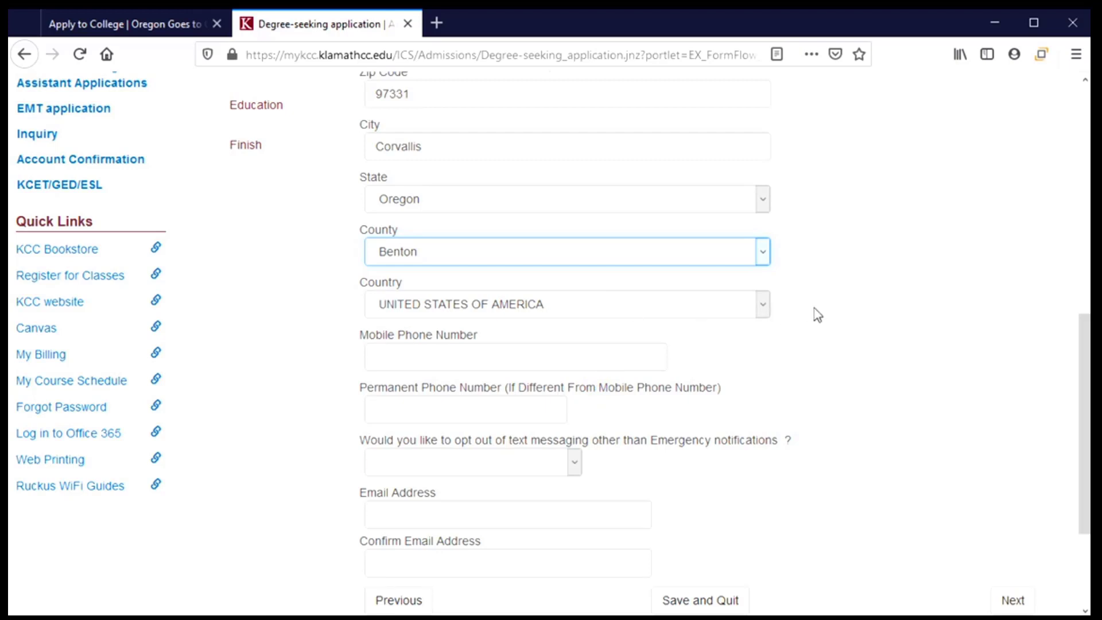
scroll(819, 313, "down", 3)
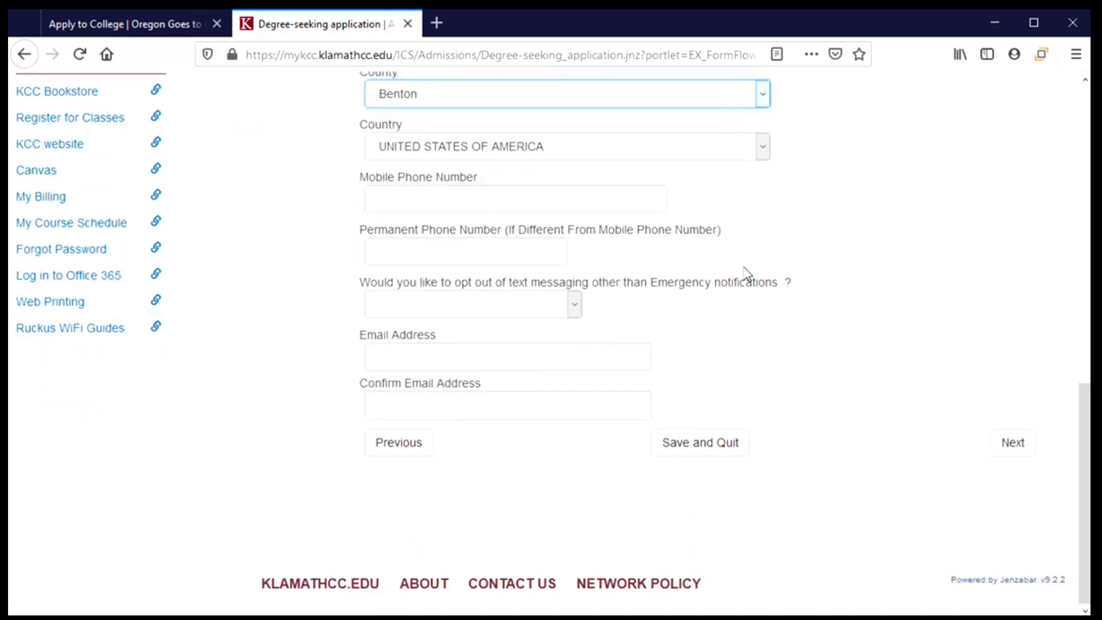
Enter the applicant's mobile phone number and answer No to opting out of text messaging.
left_click(402, 199)
type("541)555-1")
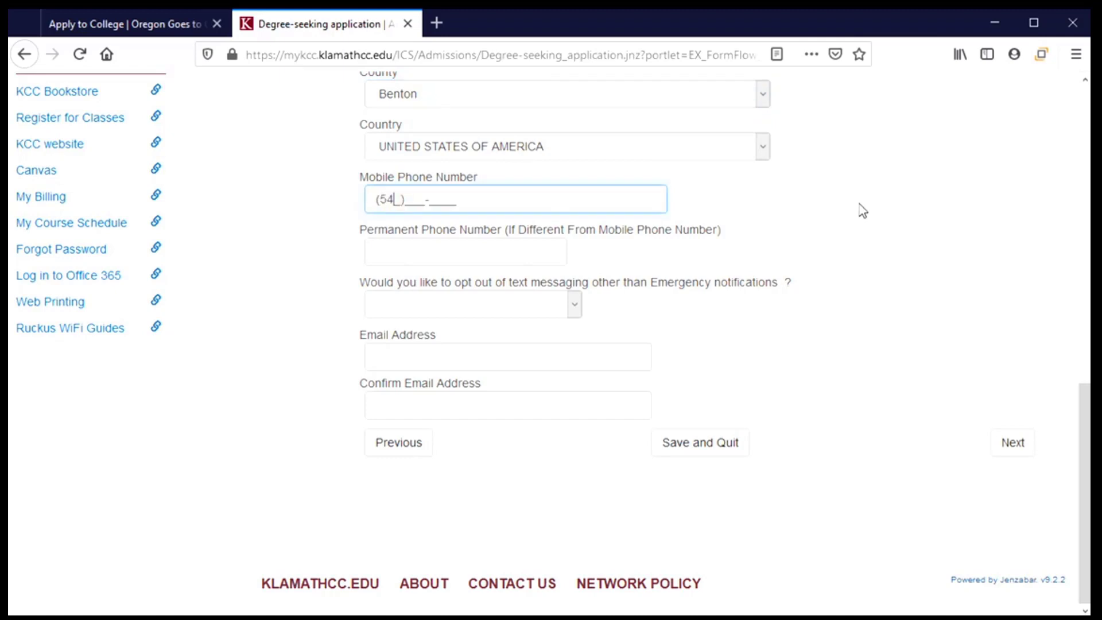
type("234")
left_click(515, 251)
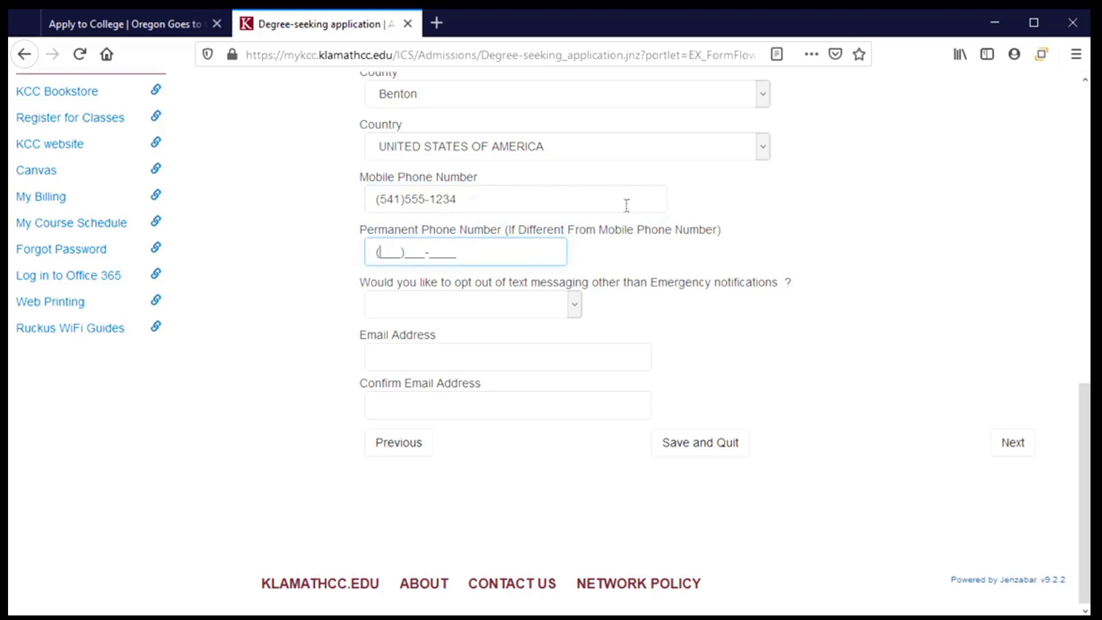
left_click(574, 307)
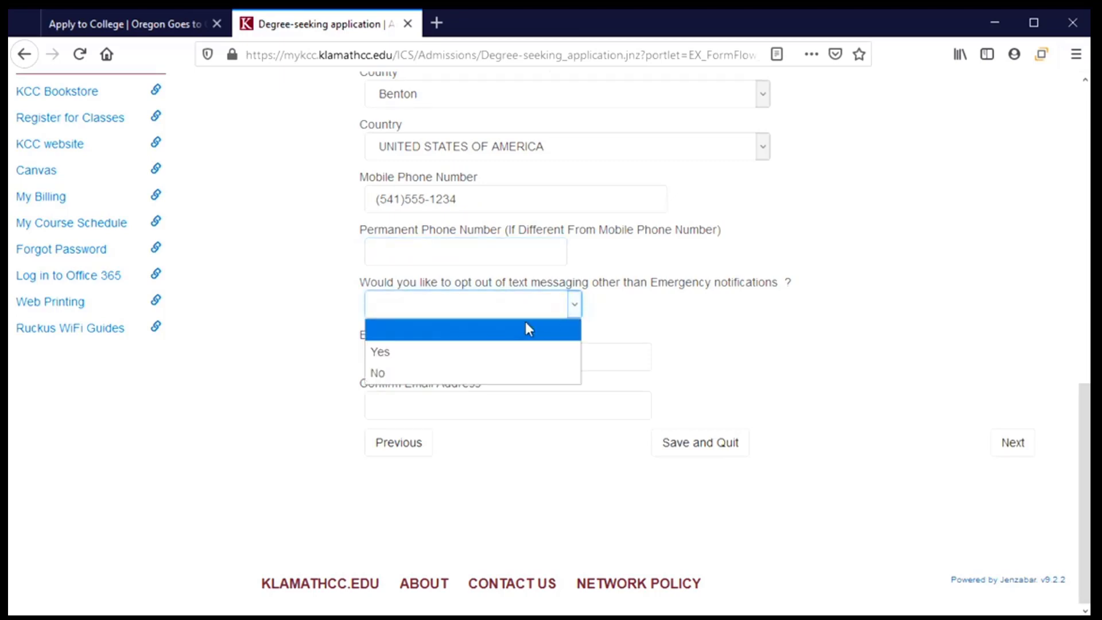
left_click(445, 373)
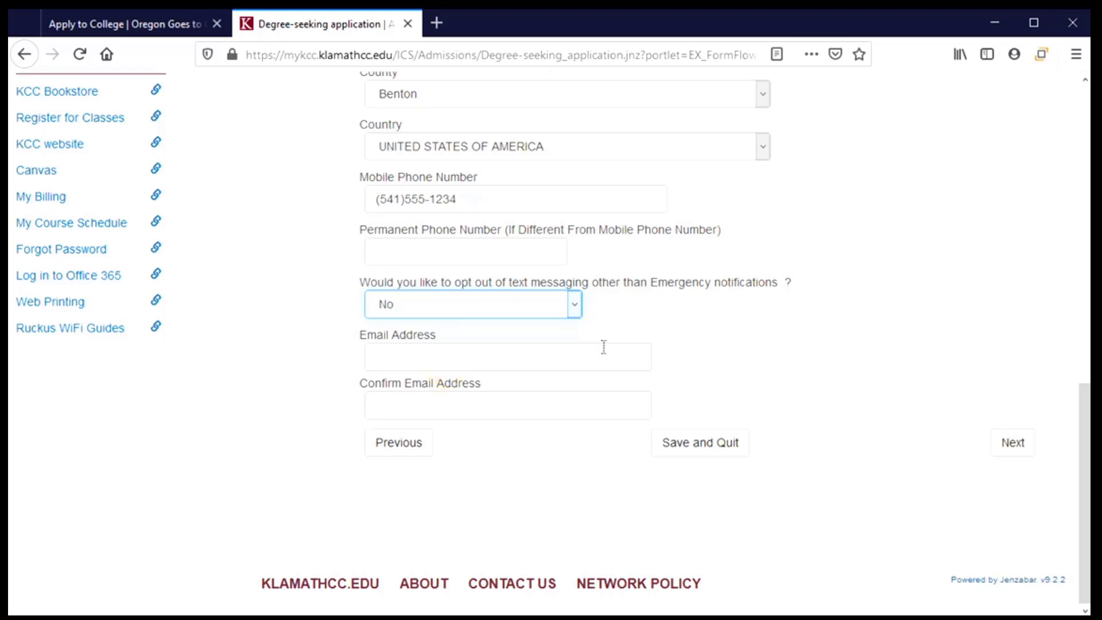
Type the applicant's full Gmail address in Email Address and start retyping it in Confirm Email Address.
left_click(580, 353)
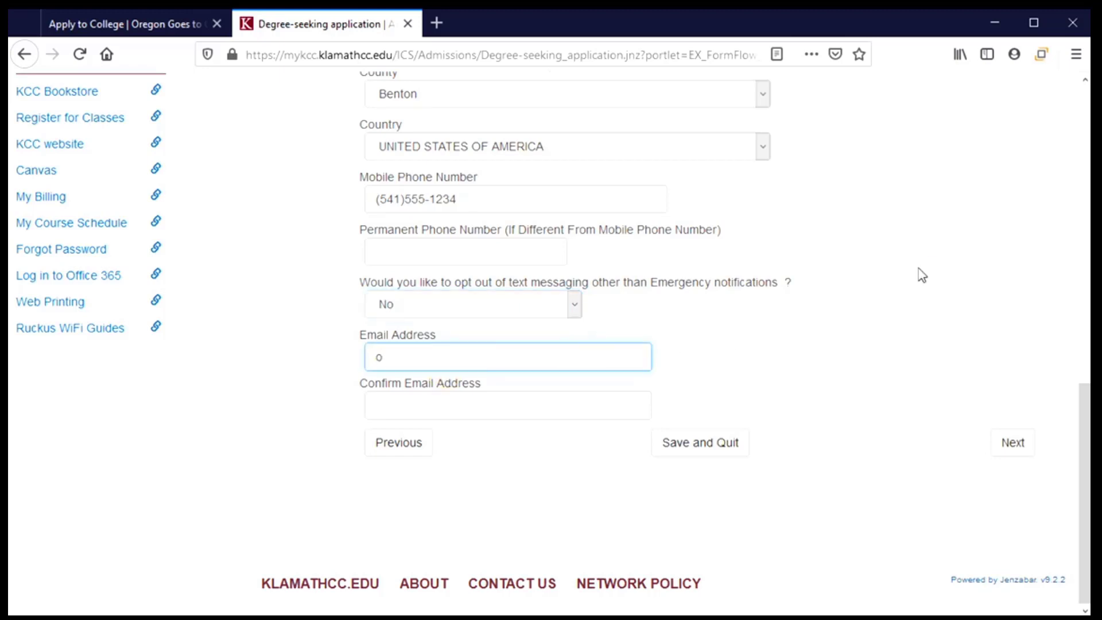
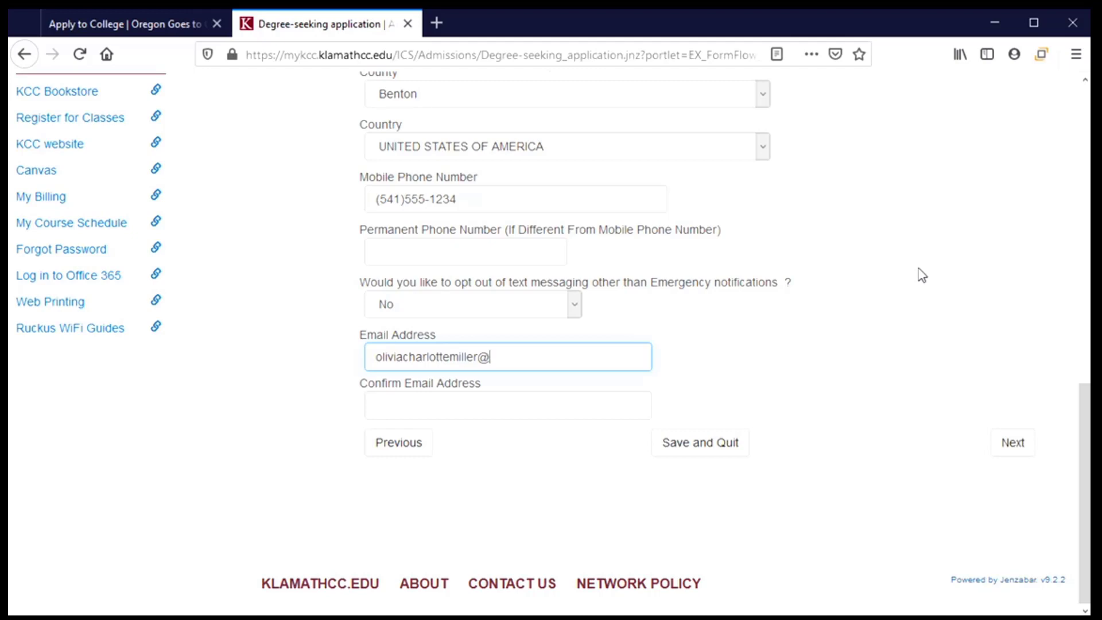
key("Tab")
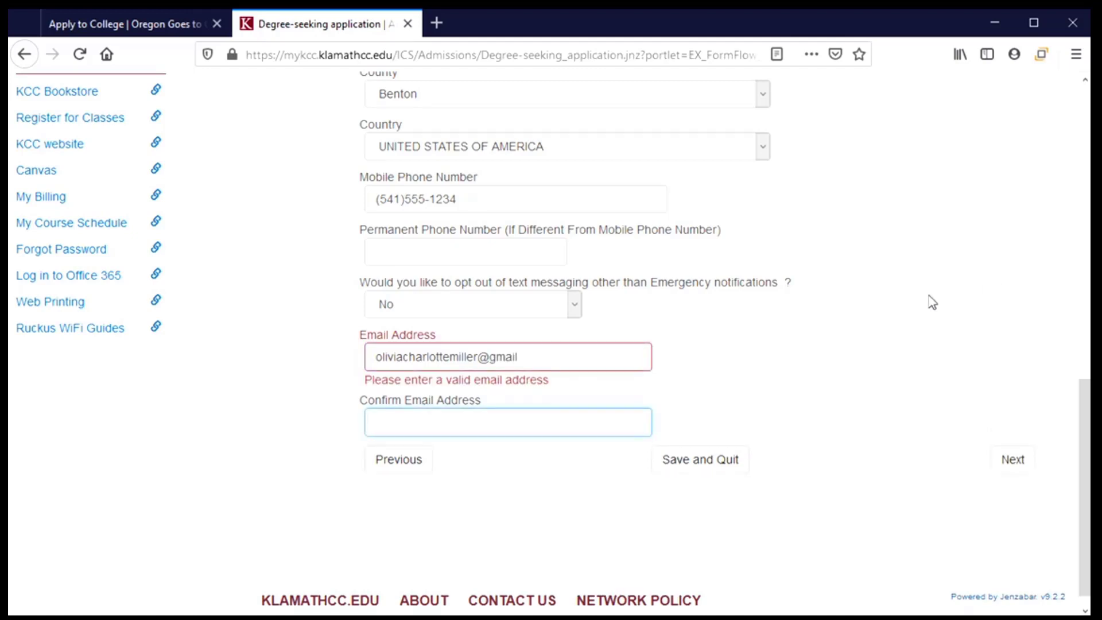
left_click(535, 353)
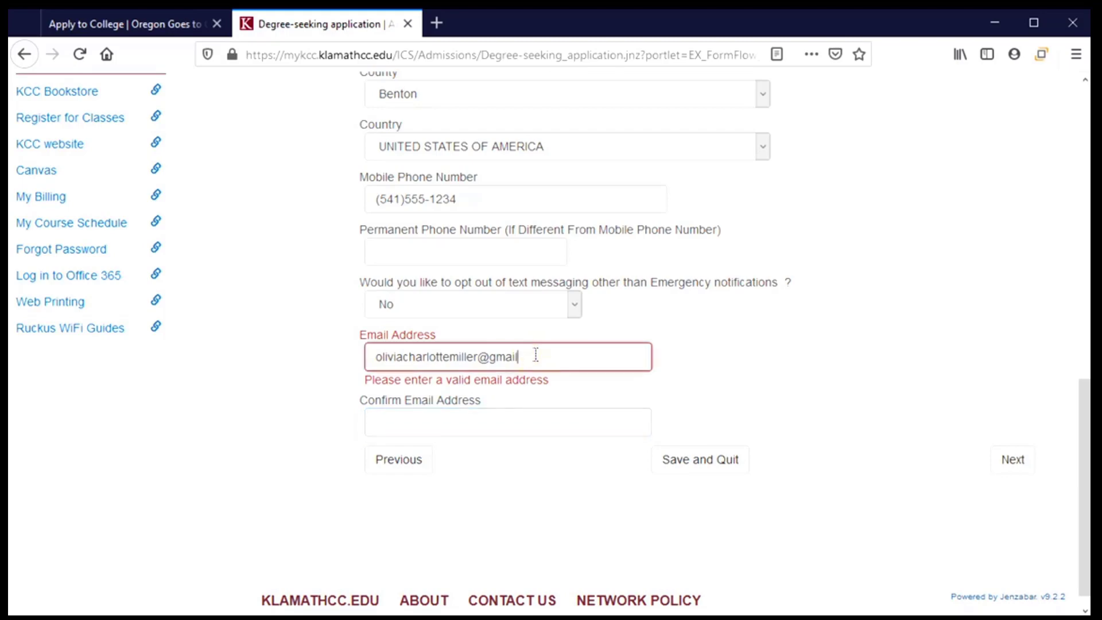
type(".com")
key("Tab")
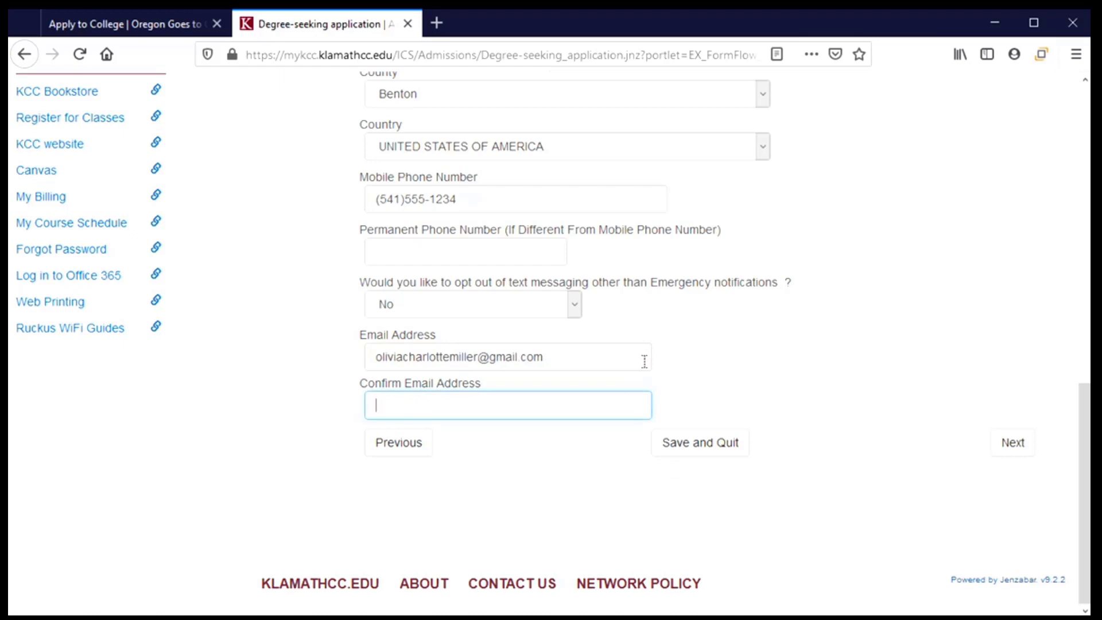
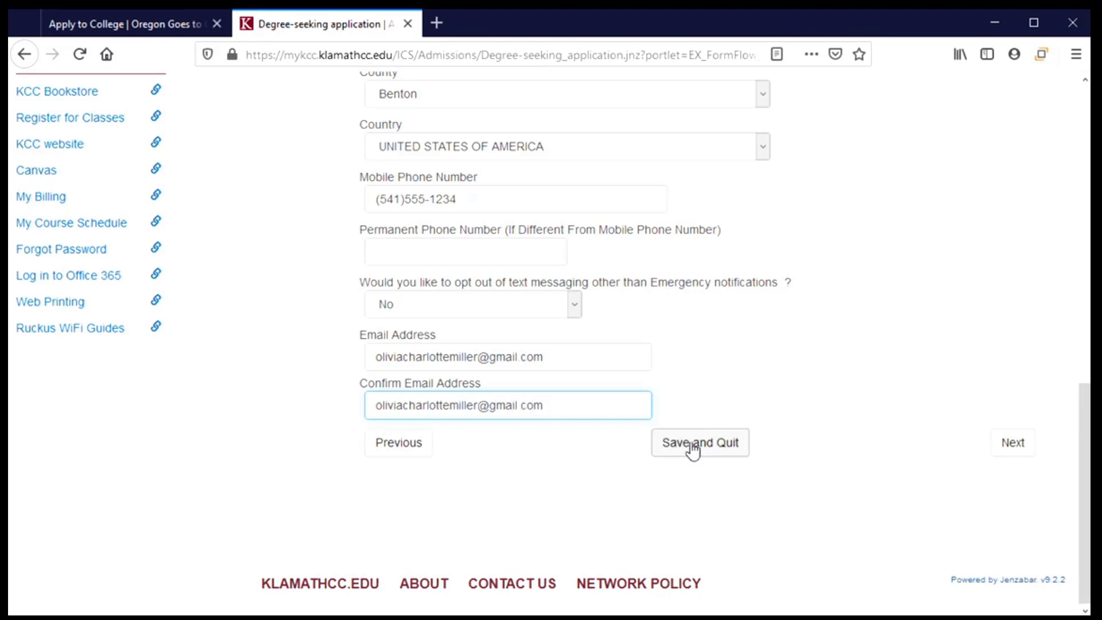
On the Candidacy step, choose First Year applicant, Full Time student and Main Campus/Klamath Falls.
left_click(1029, 447)
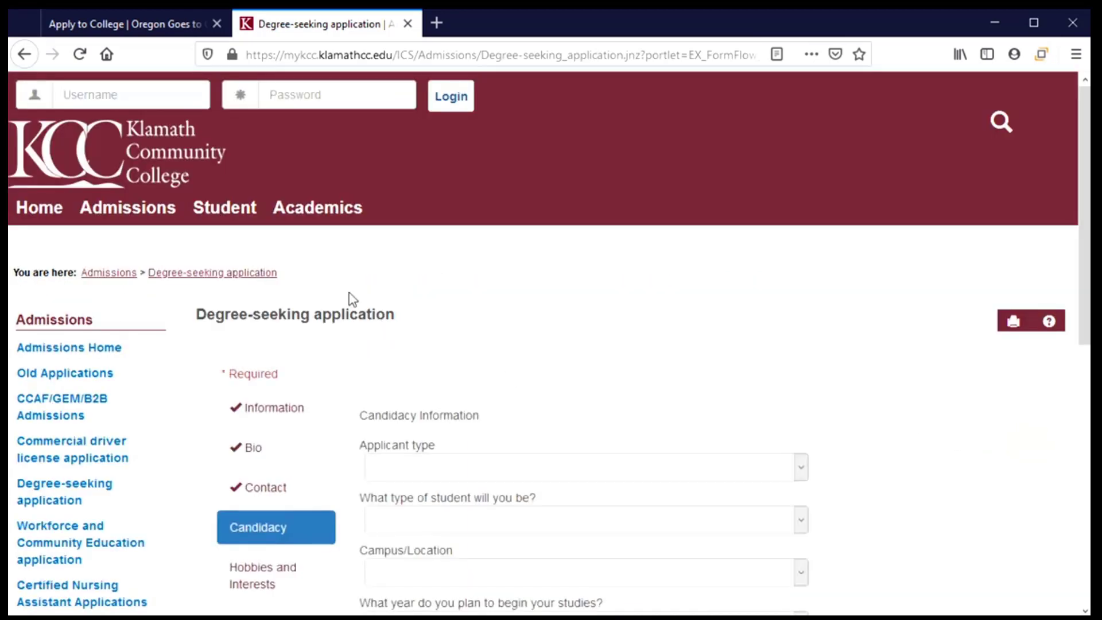
scroll(353, 298, "down", 4)
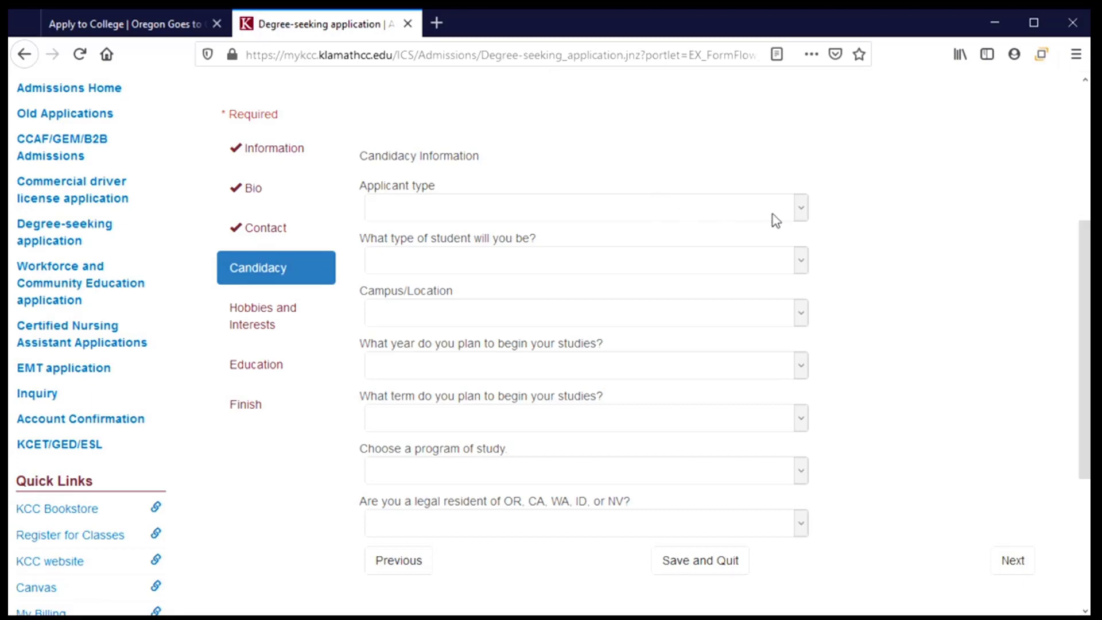
left_click(806, 212)
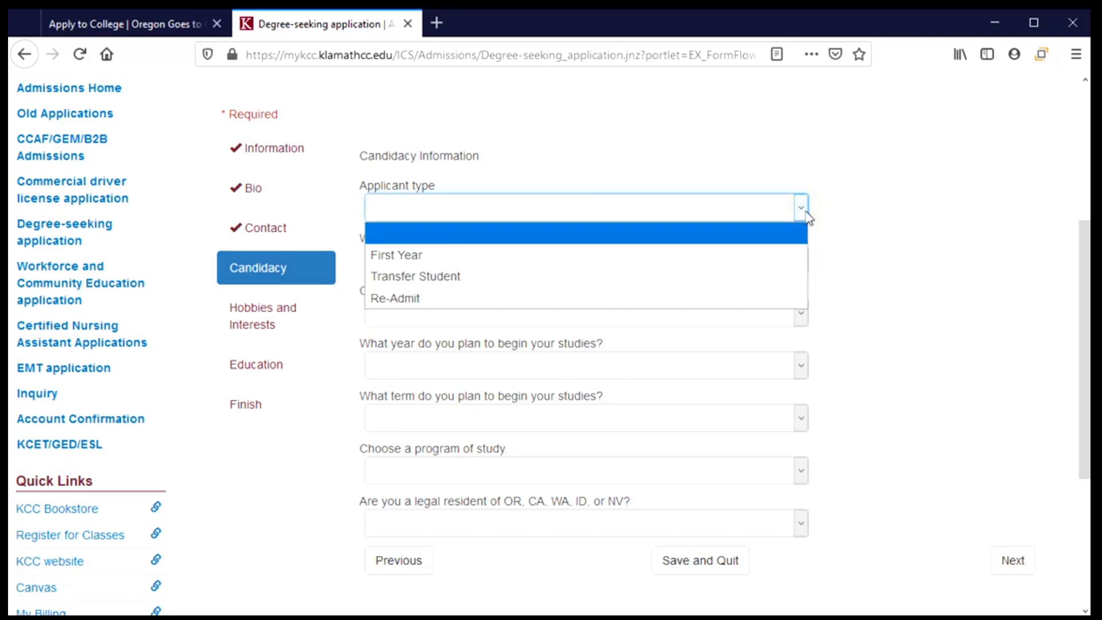
left_click(612, 259)
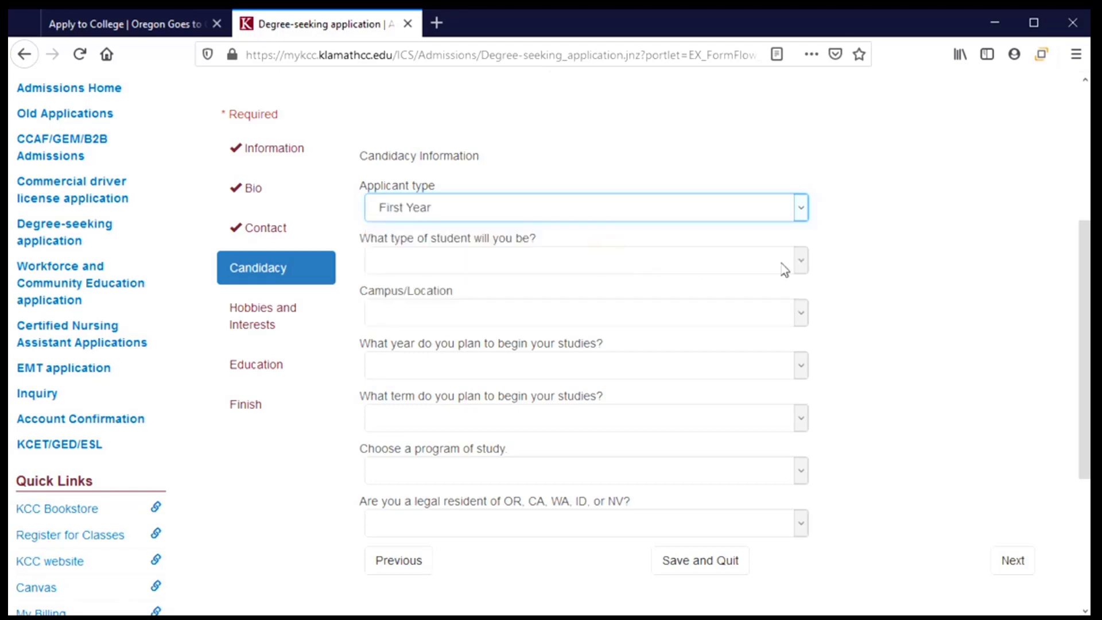
left_click(806, 263)
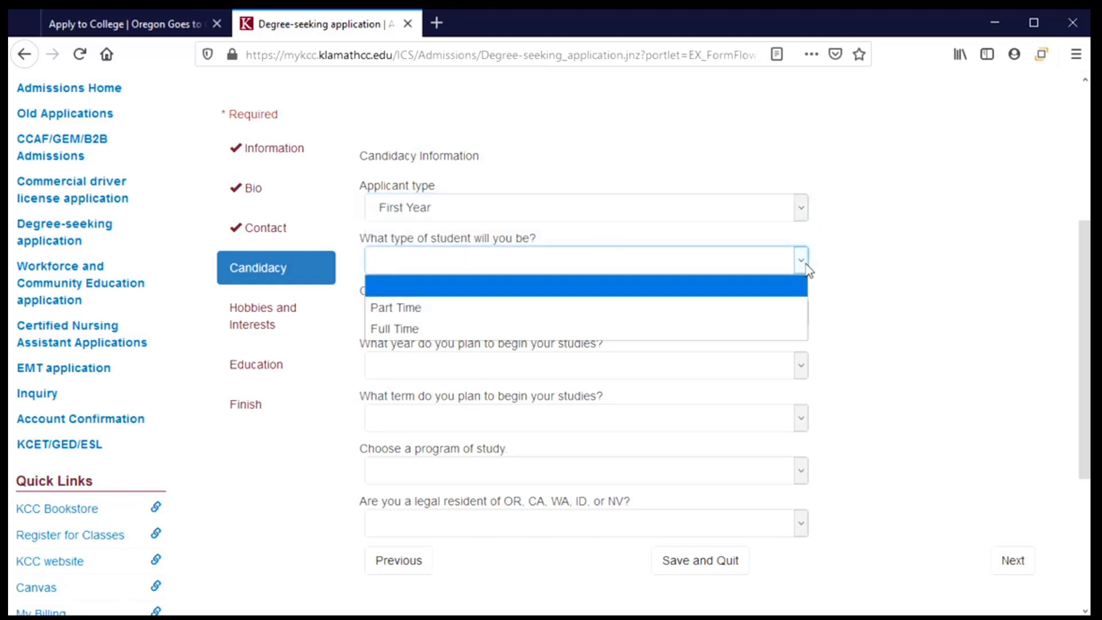
left_click(707, 327)
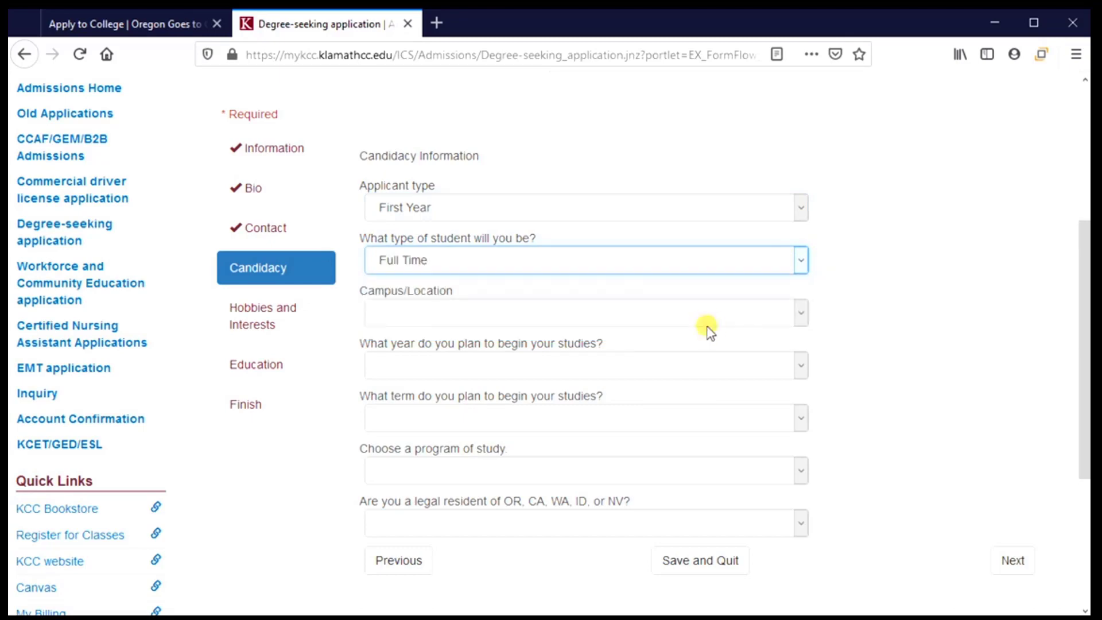
left_click(804, 323)
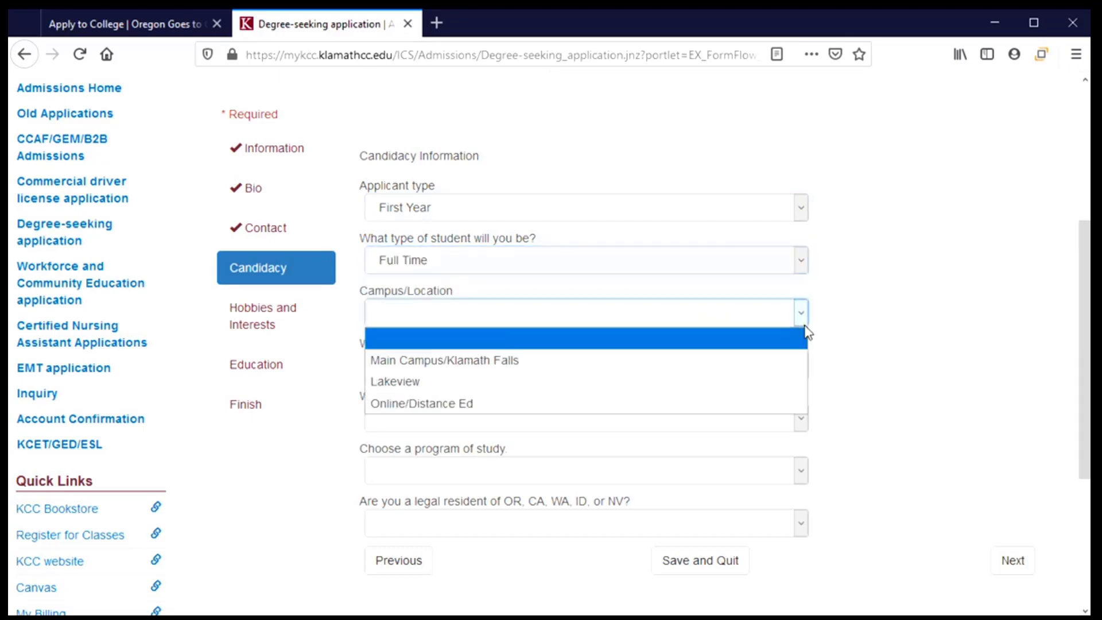
left_click(545, 366)
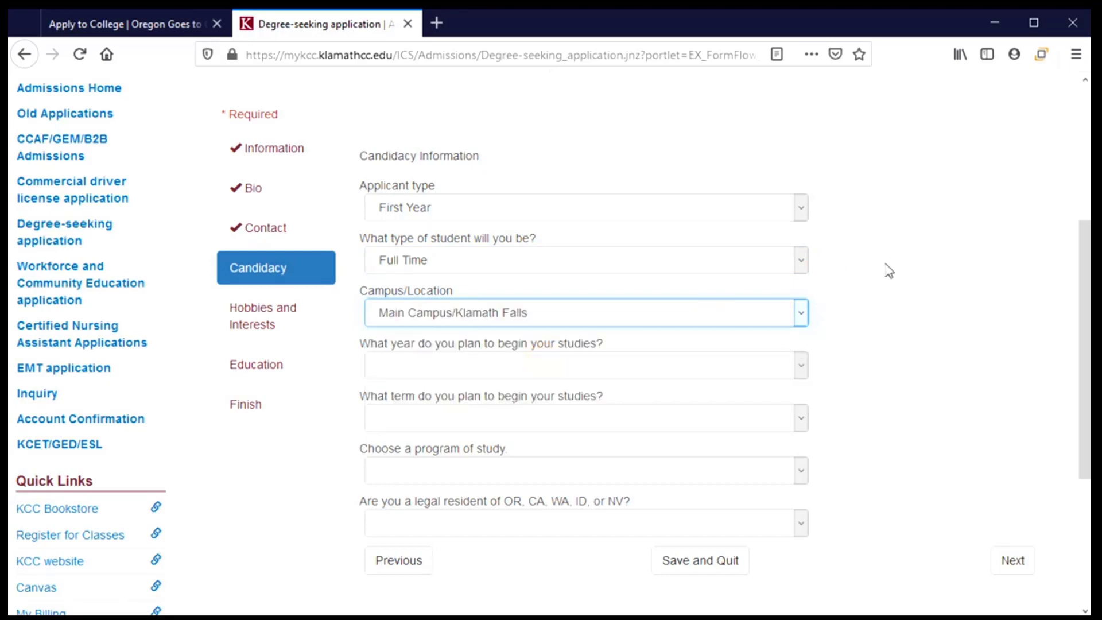
scroll(829, 279, "down", 3)
scroll(837, 284, "down", 3)
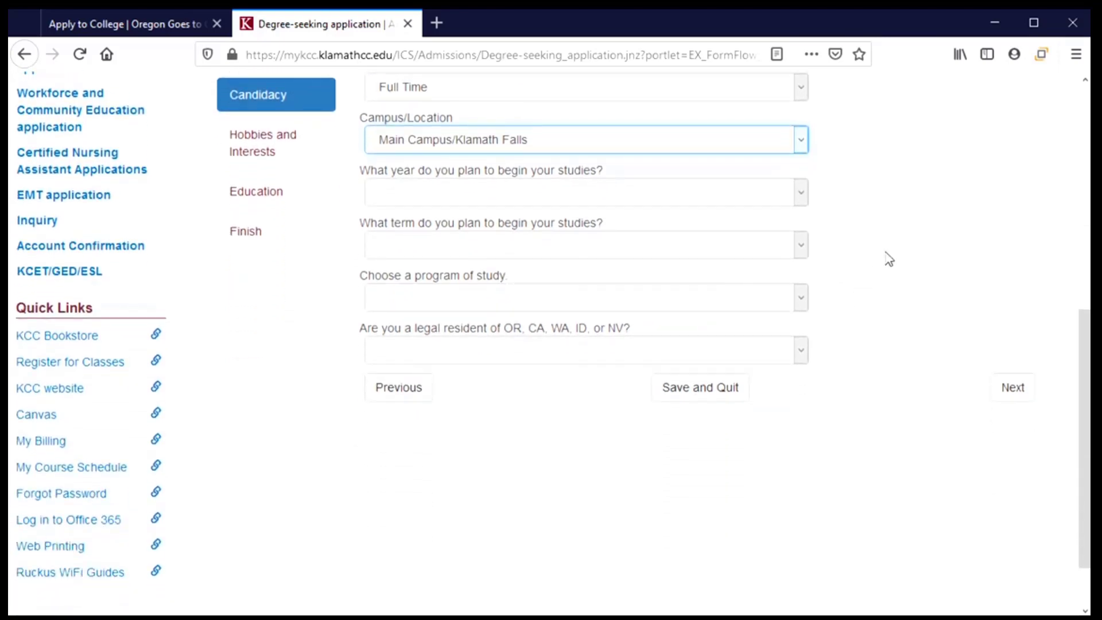
Set the starting year to 2021 and the starting term to Fall.
left_click(806, 200)
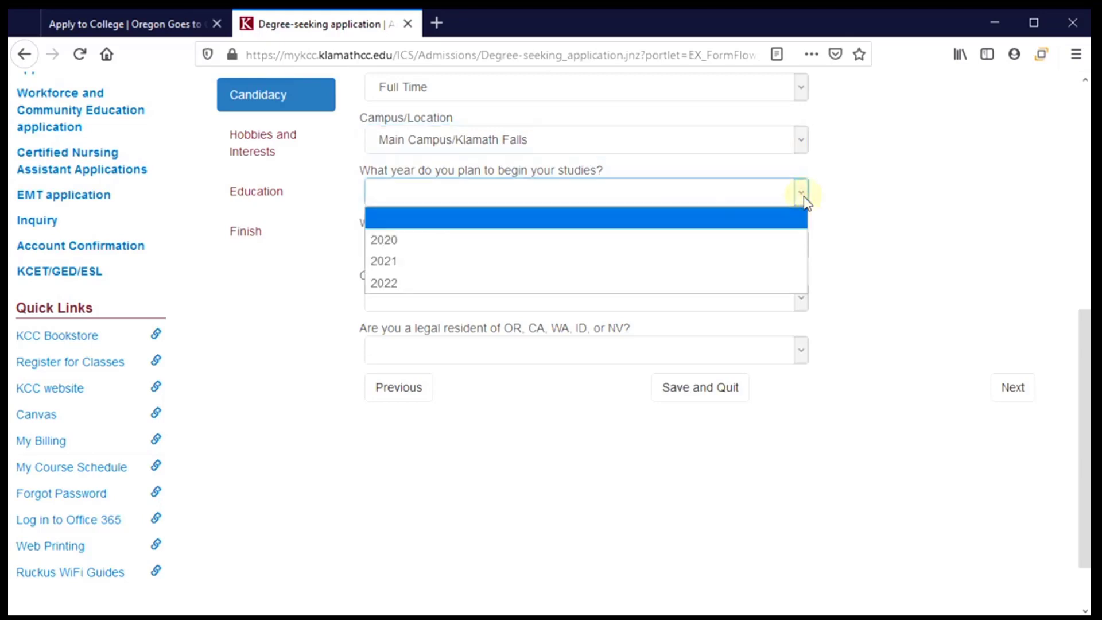
left_click(680, 271)
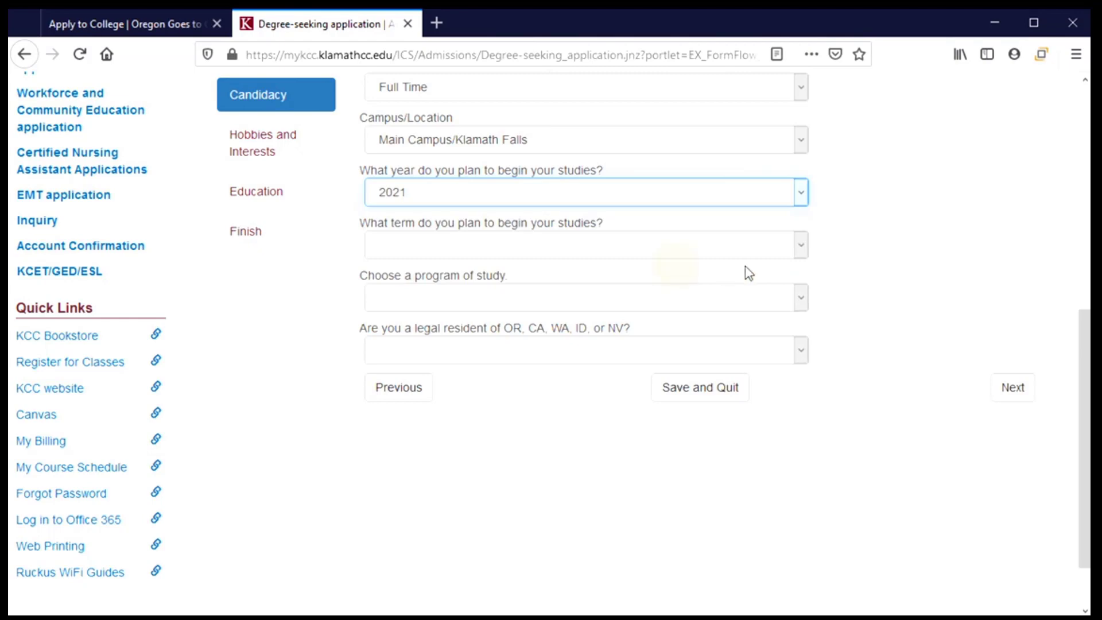
left_click(803, 248)
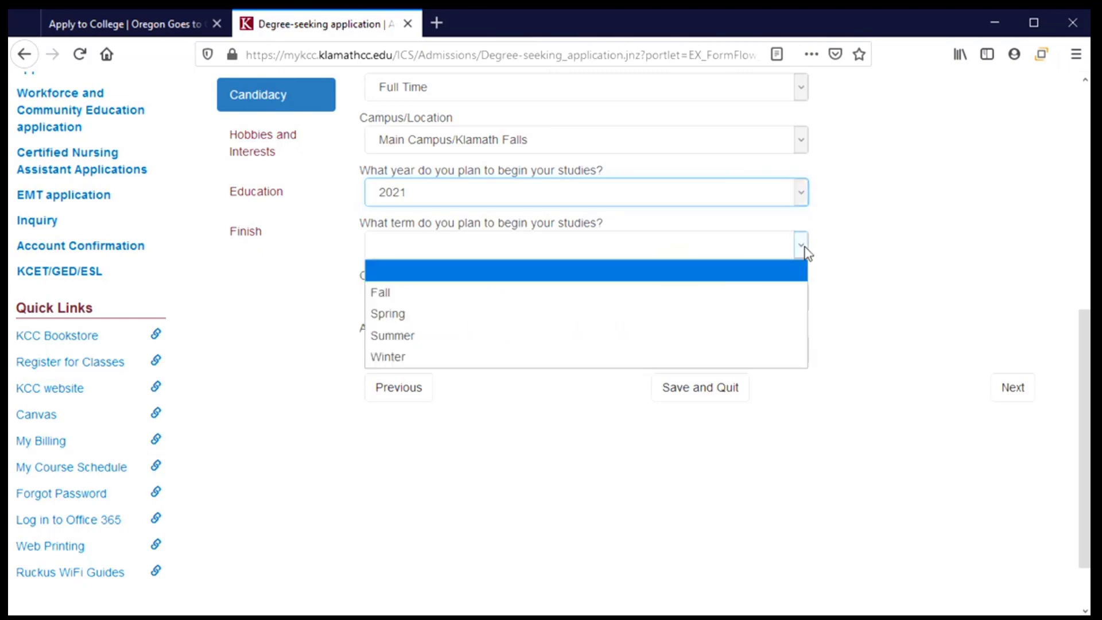
left_click(769, 294)
scroll(866, 283, "down", 2)
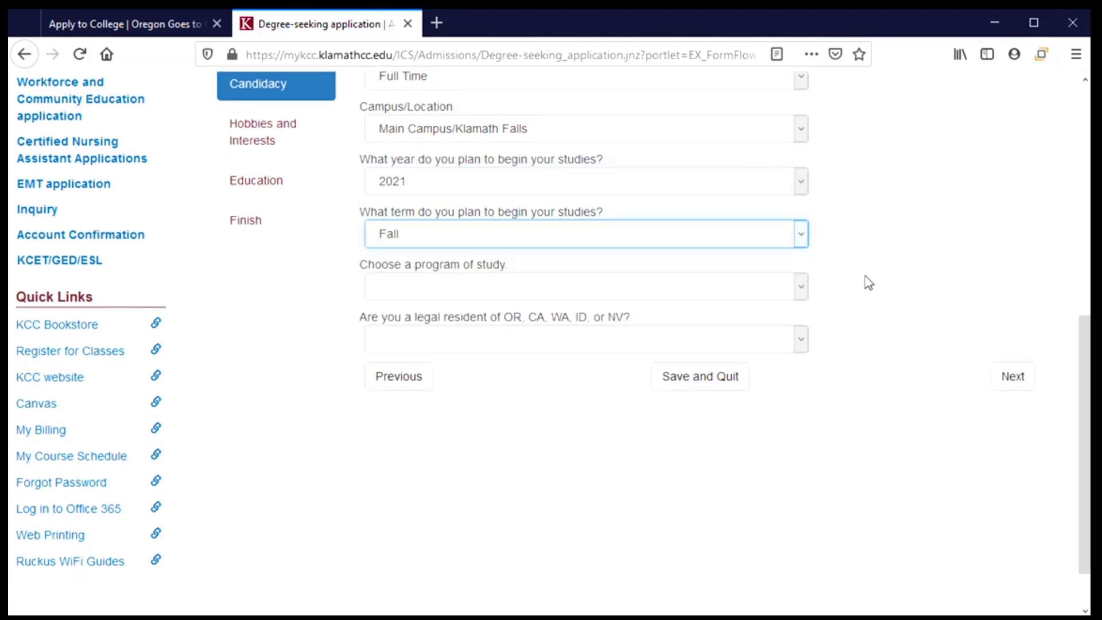
Select AA Oregon Transfer as the program, answer Yes to legal residency, and proceed to Hobbies.
left_click(800, 234)
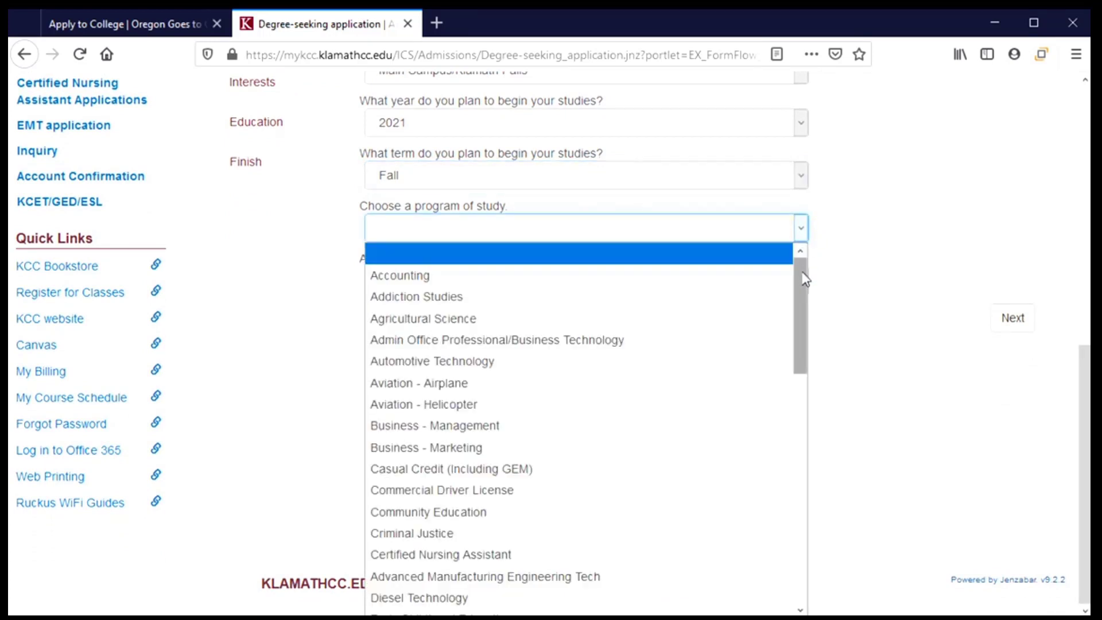
left_click_drag(805, 280, 801, 409)
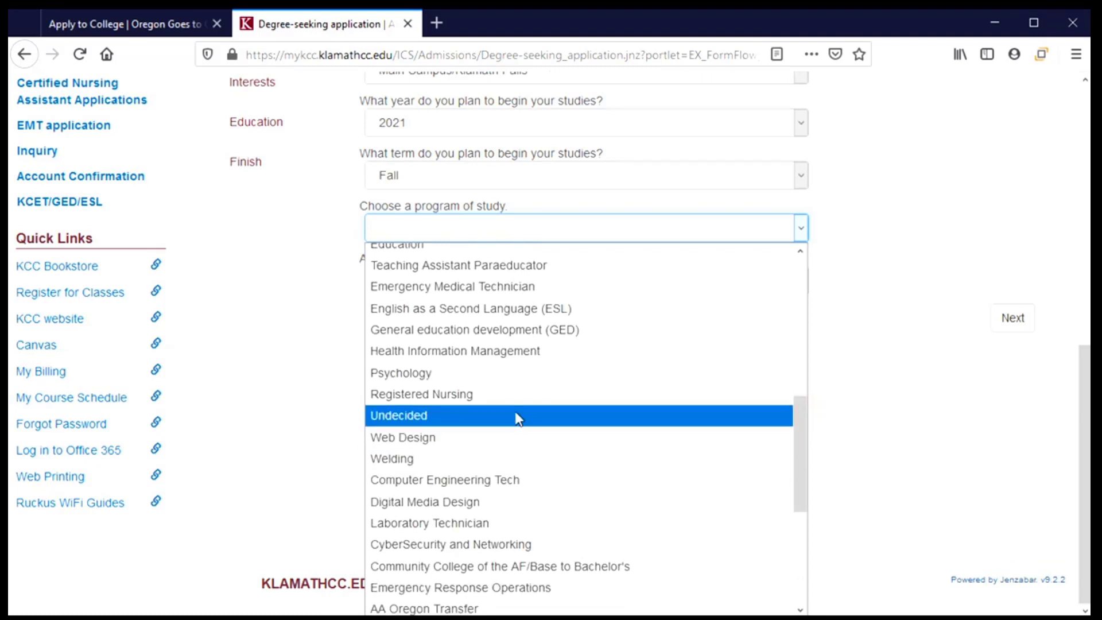
scroll(512, 416, "down", 1)
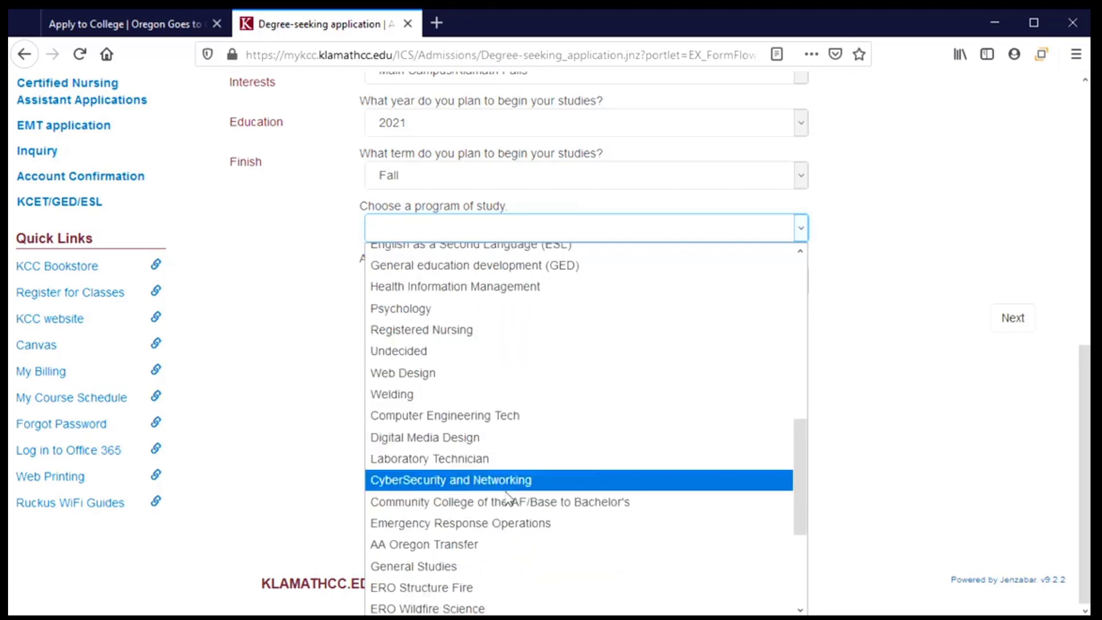
left_click(584, 550)
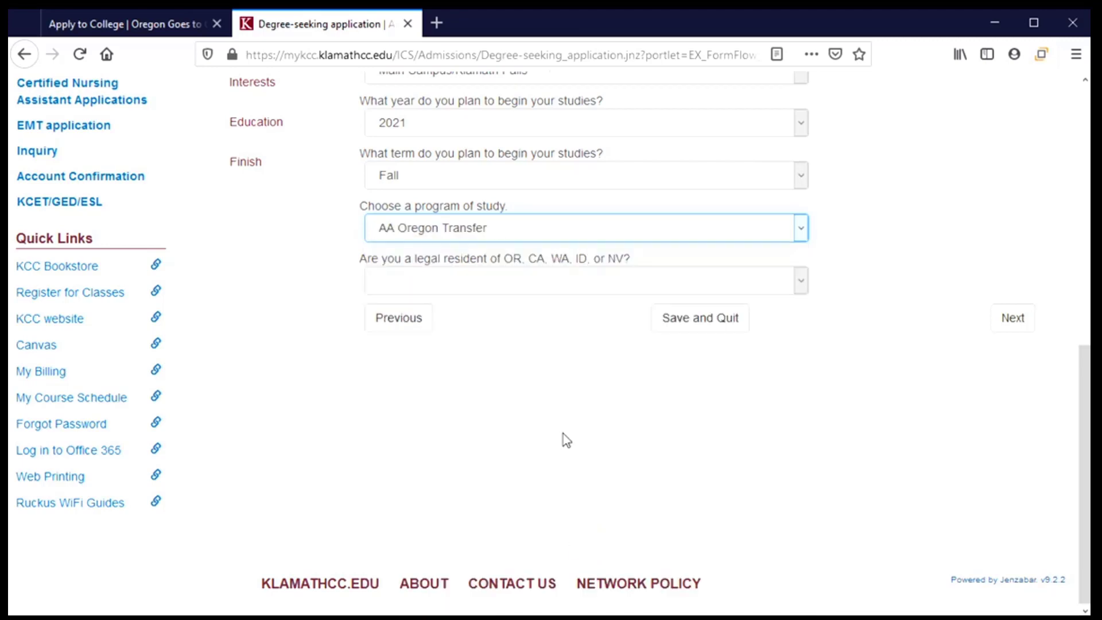
left_click(801, 287)
left_click(578, 336)
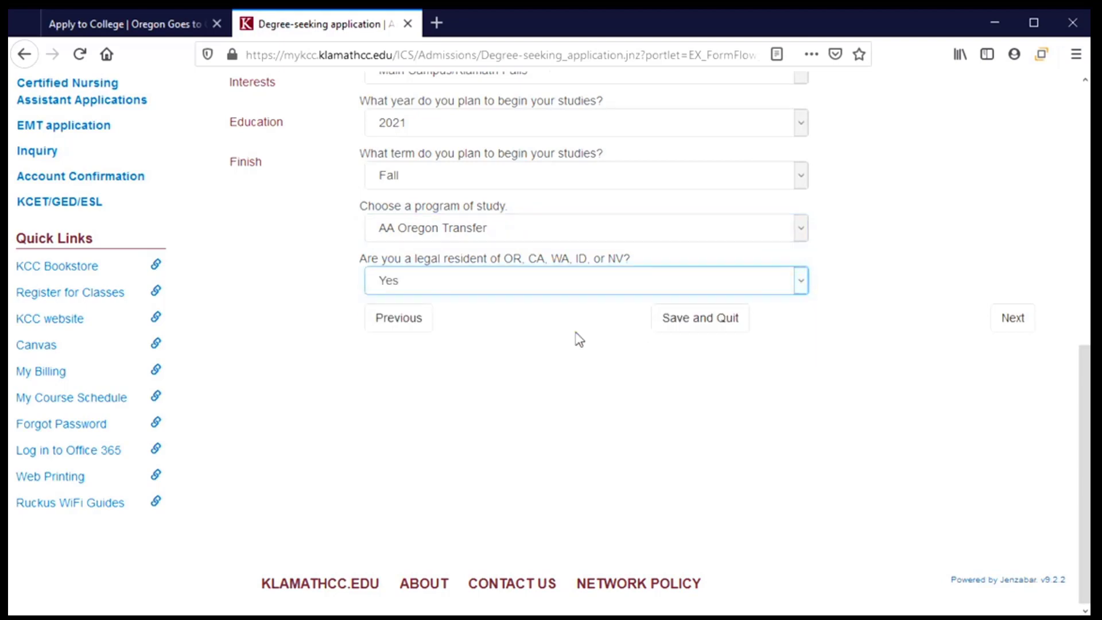
left_click(1016, 330)
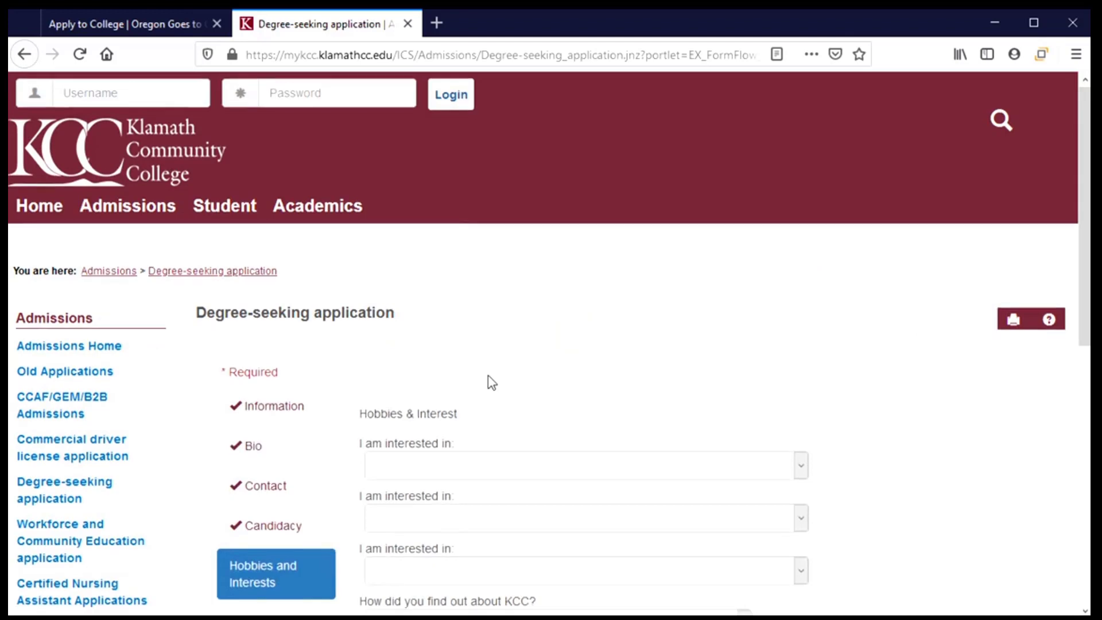
Pick Diversity Club, Psychology Club and Pi-Rats Math Club as the three interests.
scroll(488, 376, "down", 5)
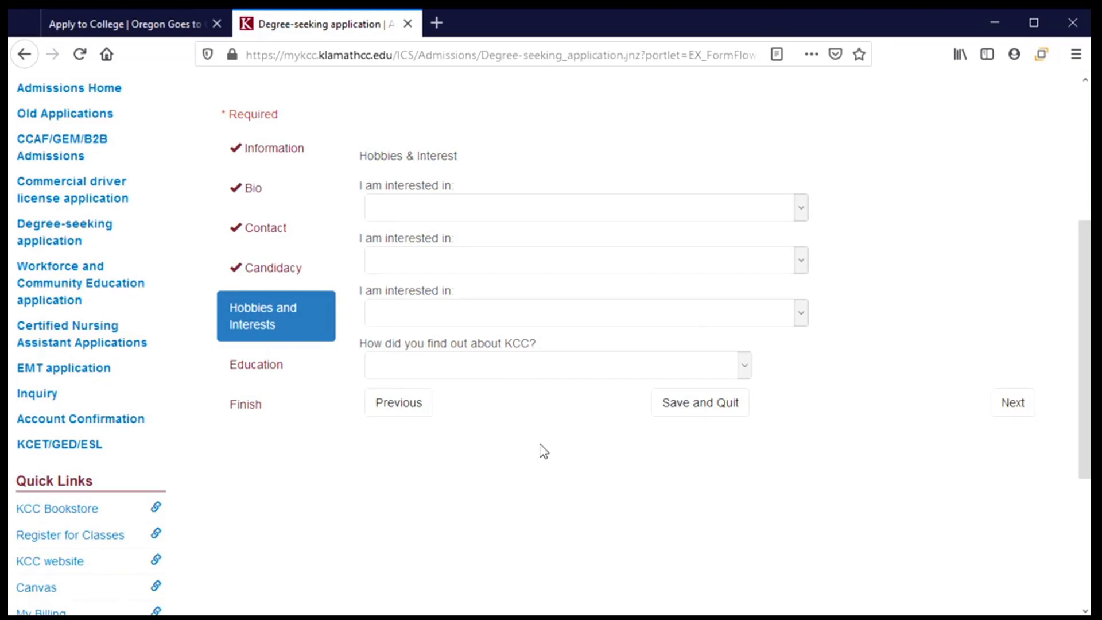
left_click(801, 212)
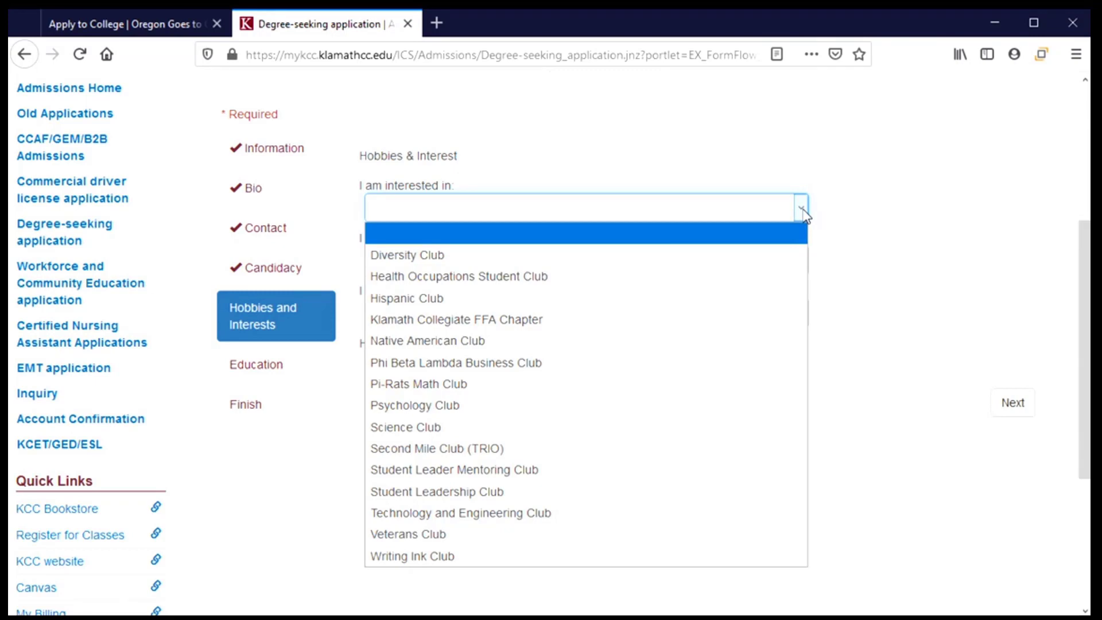
left_click(610, 261)
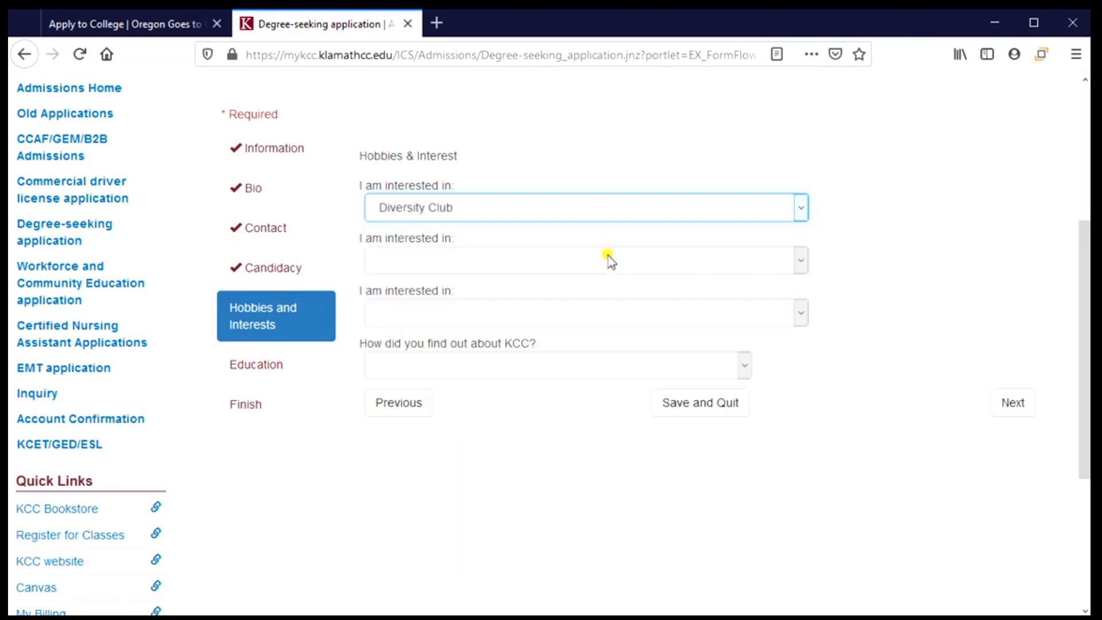
left_click(793, 266)
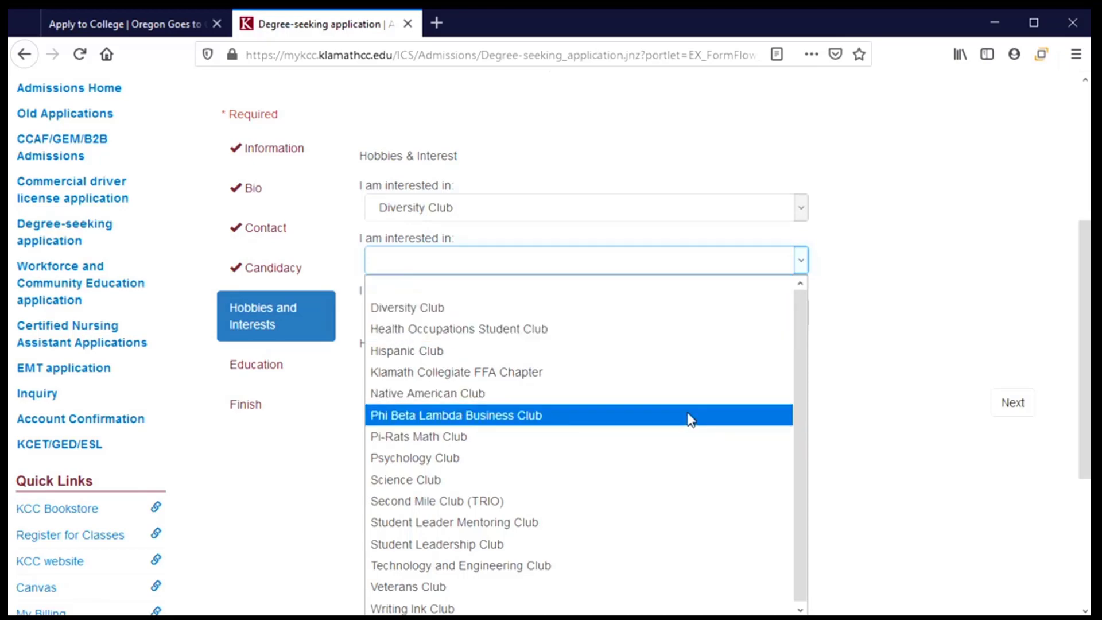
left_click(692, 469)
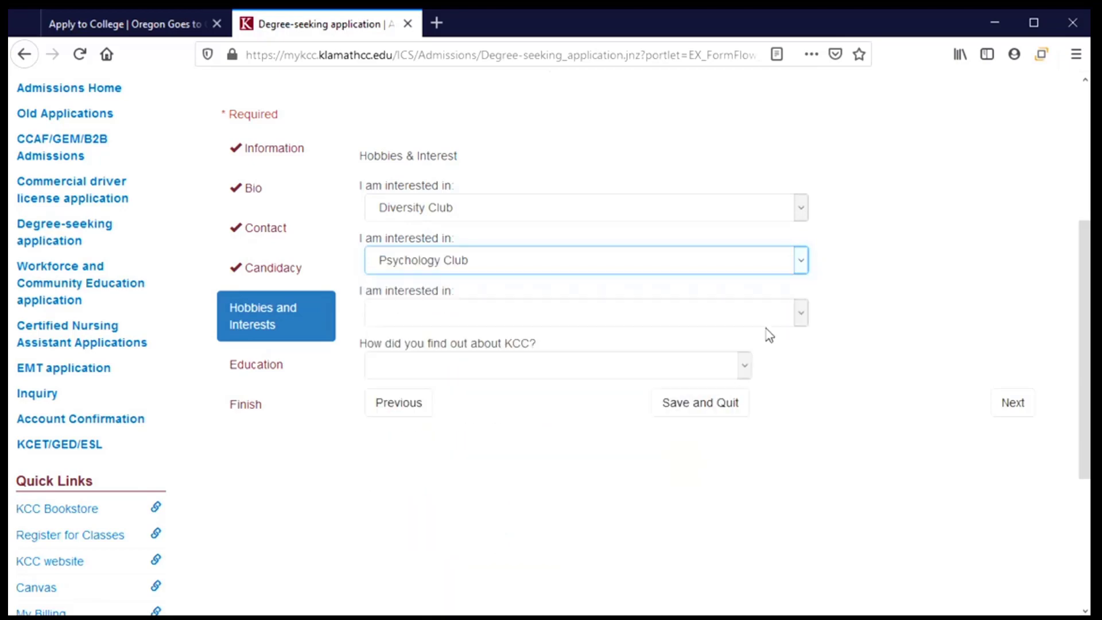
left_click(801, 316)
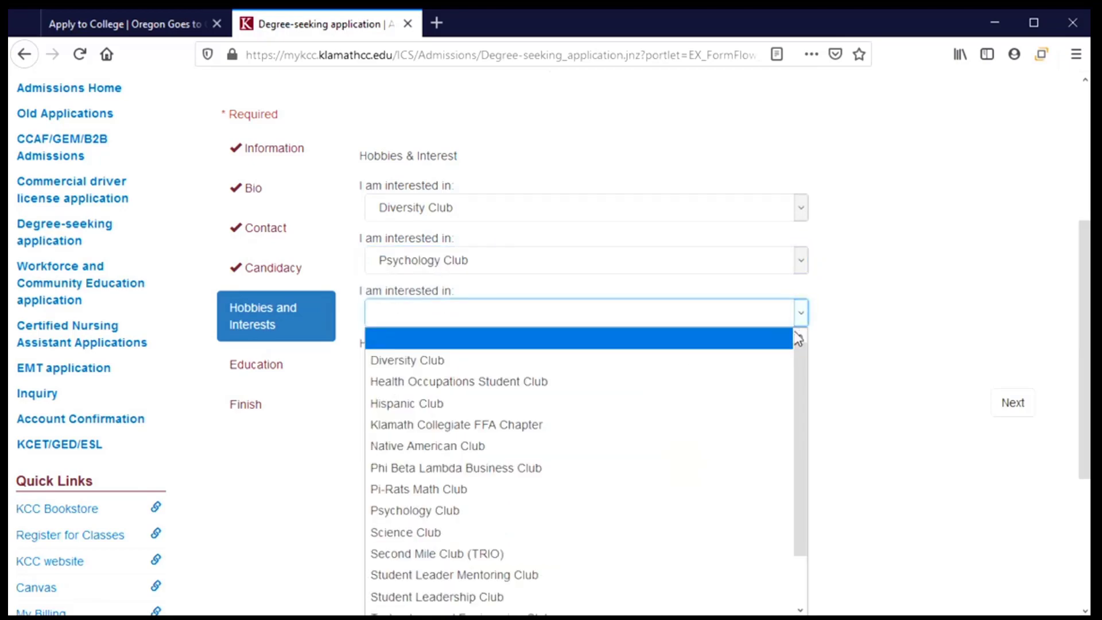
scroll(797, 342, "down", 1)
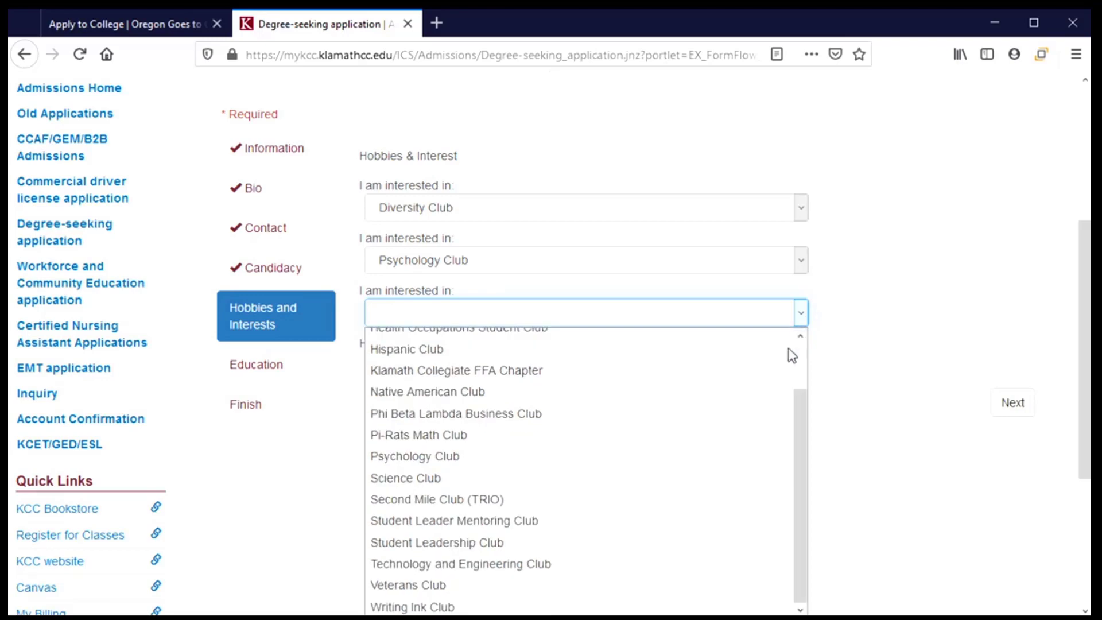
left_click(593, 445)
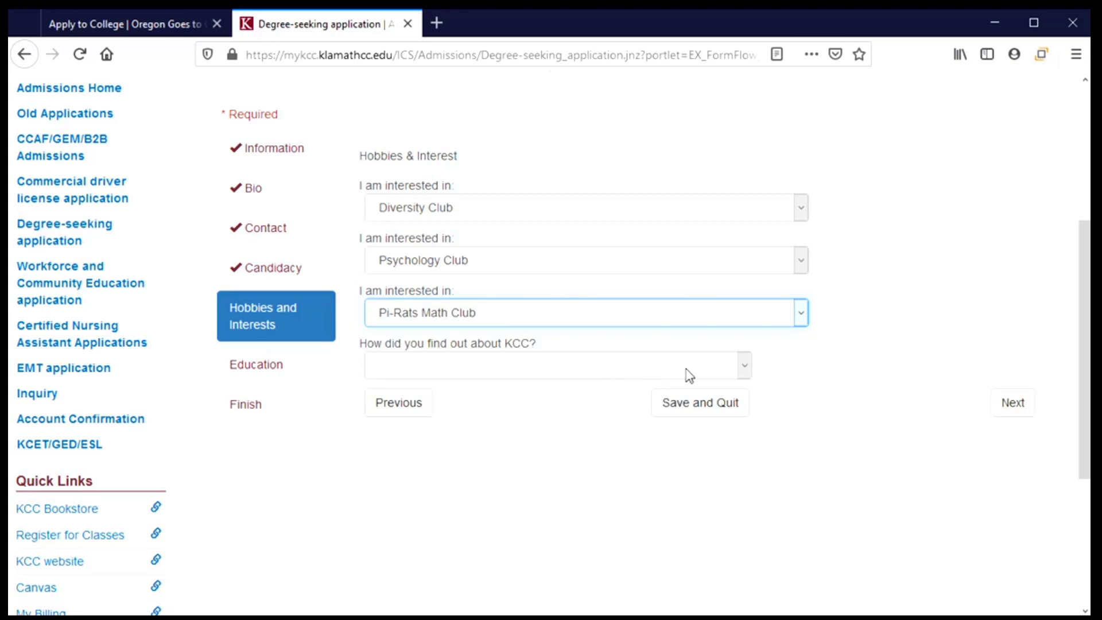
Answer Other for how you found out about KCC and continue to the Education step.
left_click(744, 367)
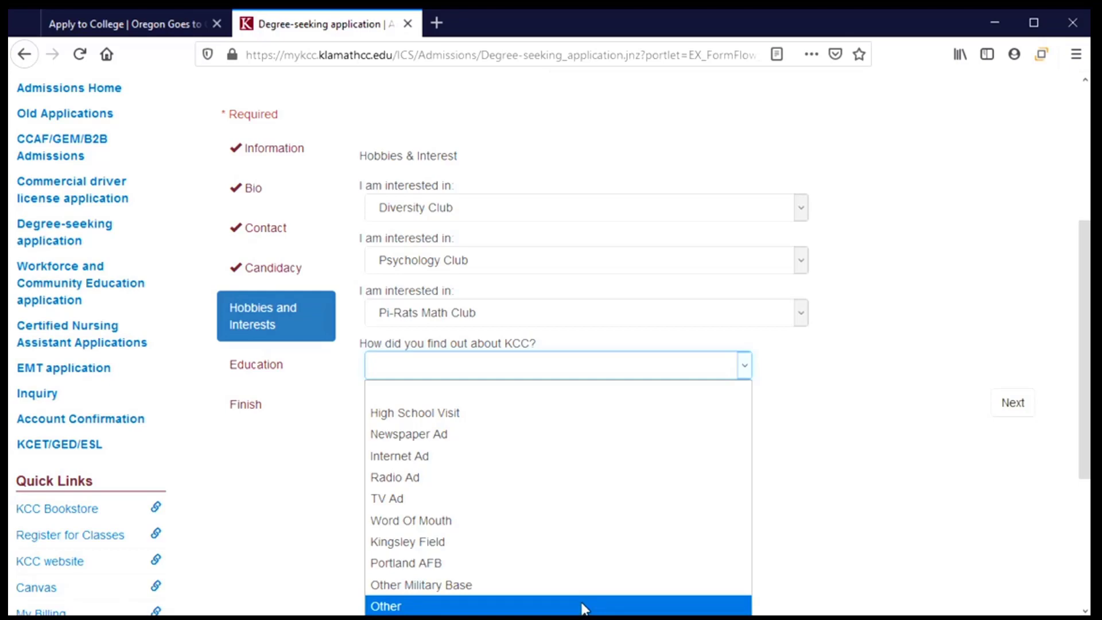
left_click(584, 607)
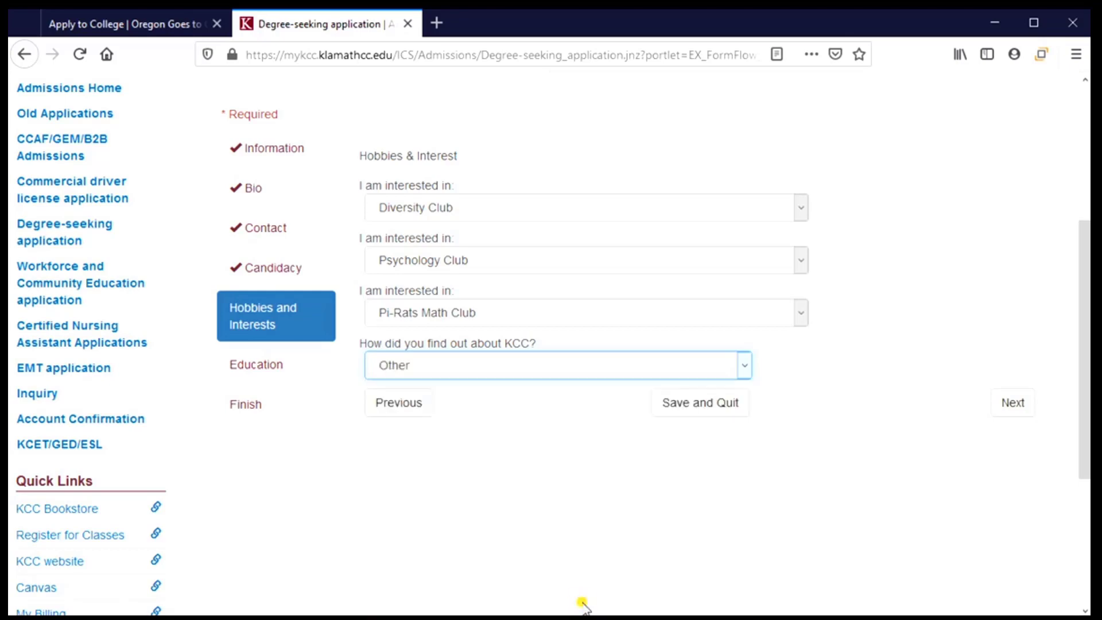
left_click(1012, 403)
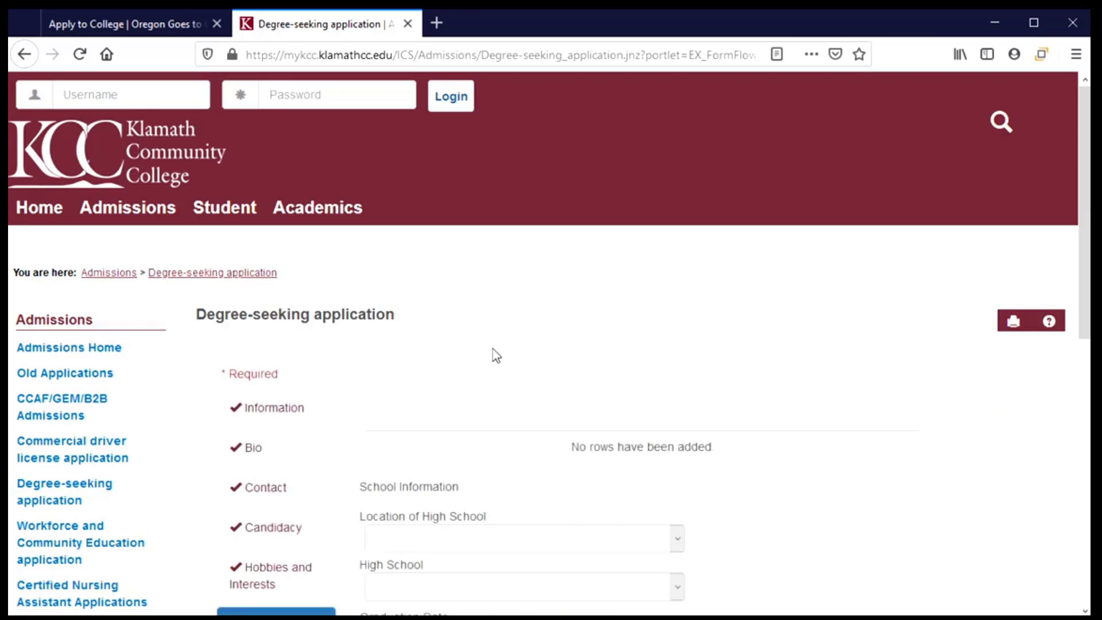
Set the Location of High School to Oregon.
scroll(495, 354, "down", 3)
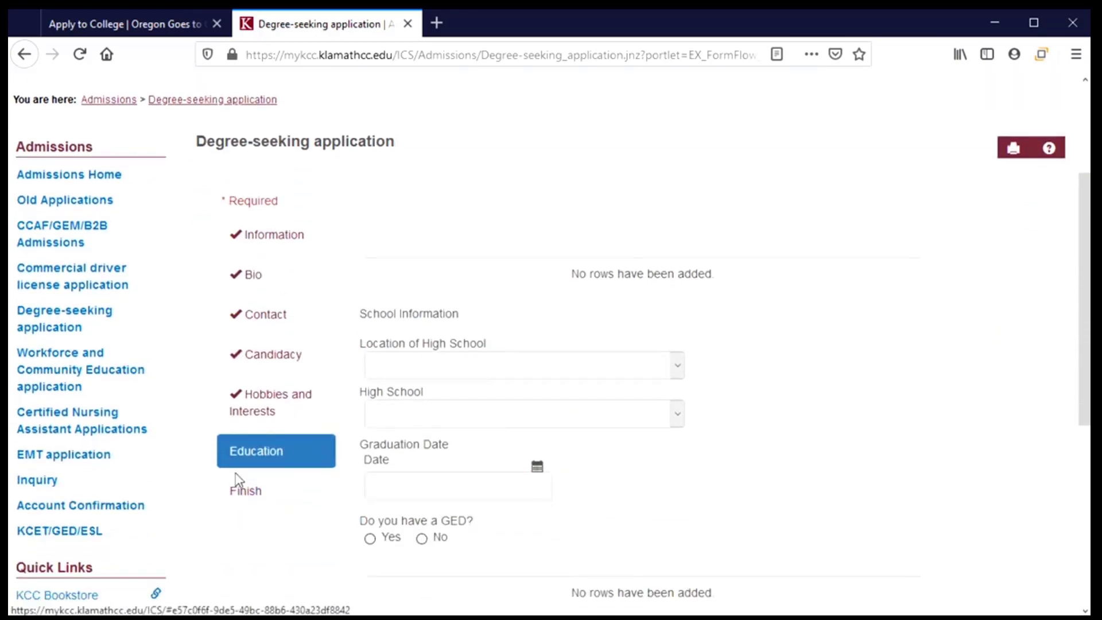
scroll(744, 418, "down", 3)
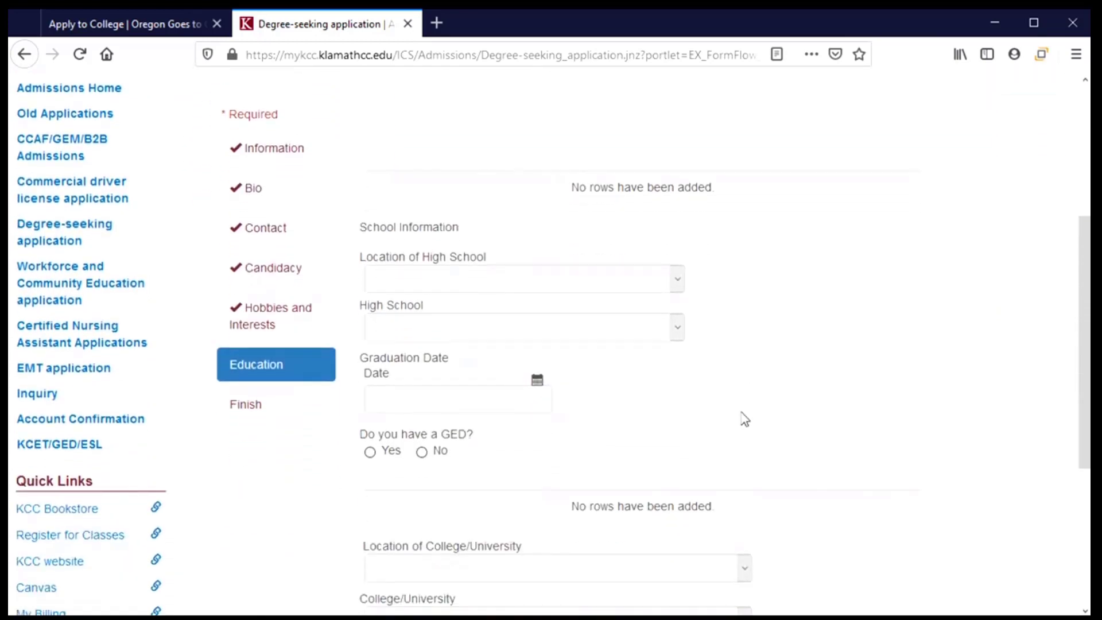
left_click(672, 282)
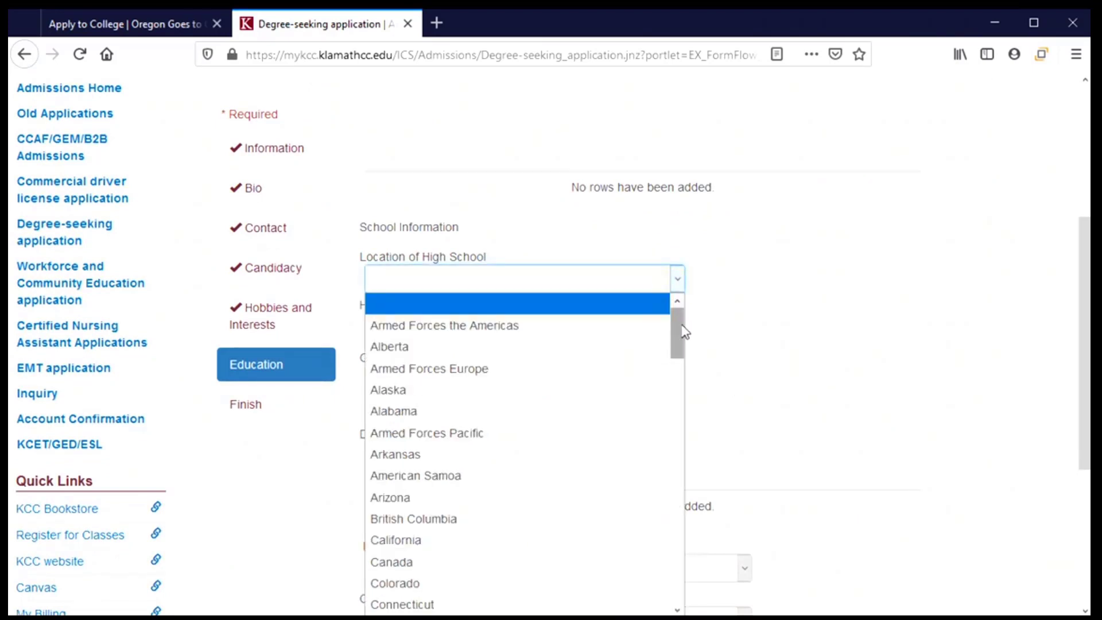
left_click_drag(682, 332, 689, 528)
left_click(401, 430)
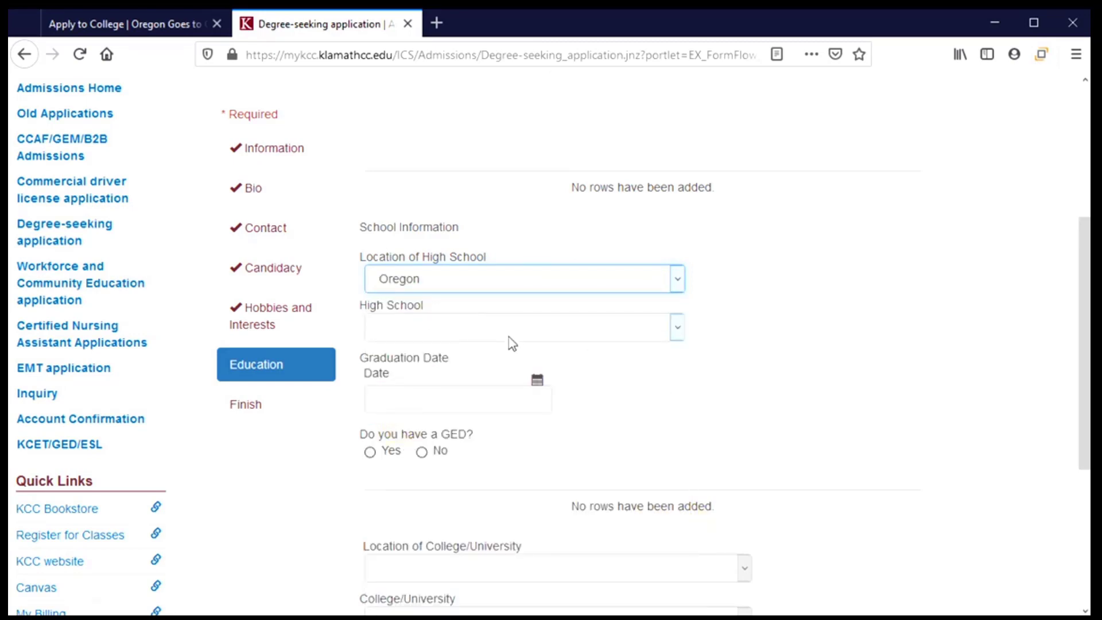
Select Corvallis High School from the High School list.
left_click(677, 328)
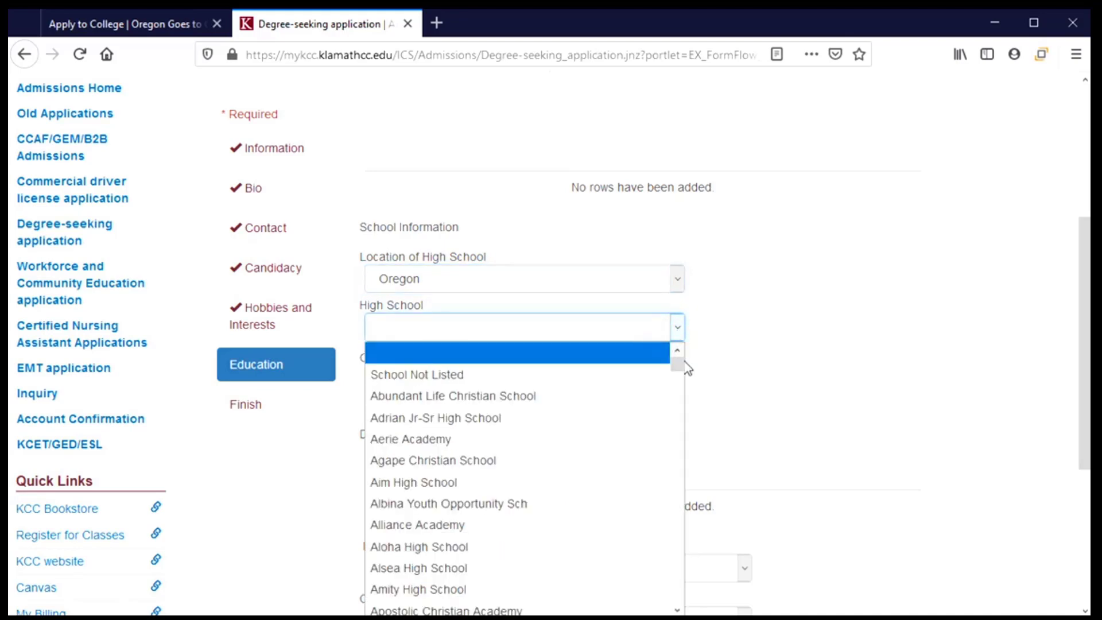
left_click_drag(677, 362, 679, 383)
left_click_drag(678, 394, 680, 412)
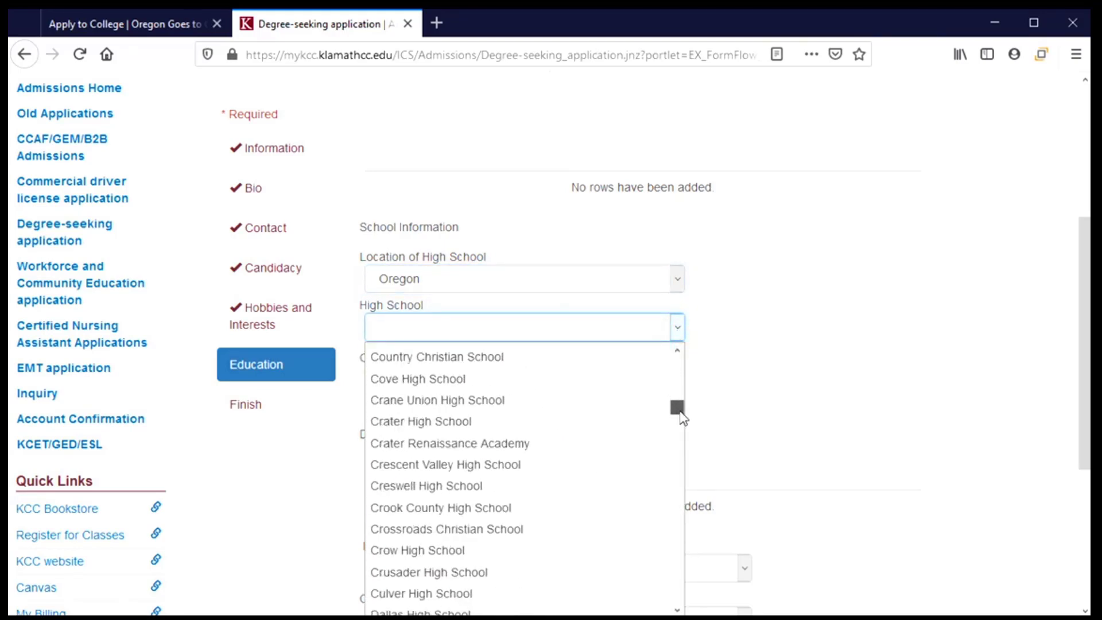
scroll(681, 417, "up", 1)
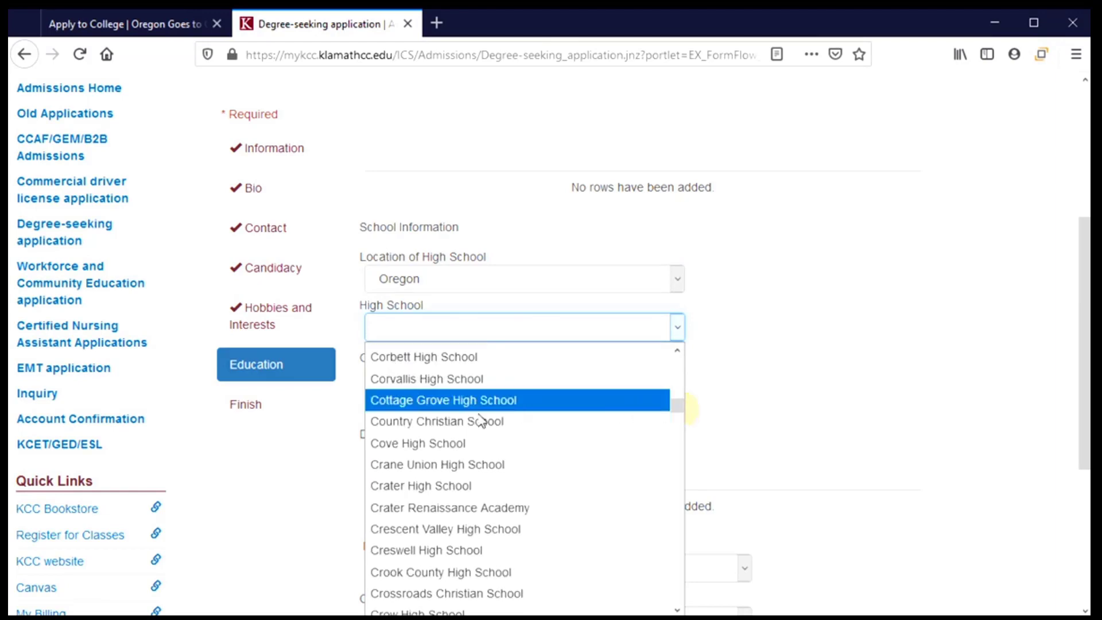
left_click(431, 380)
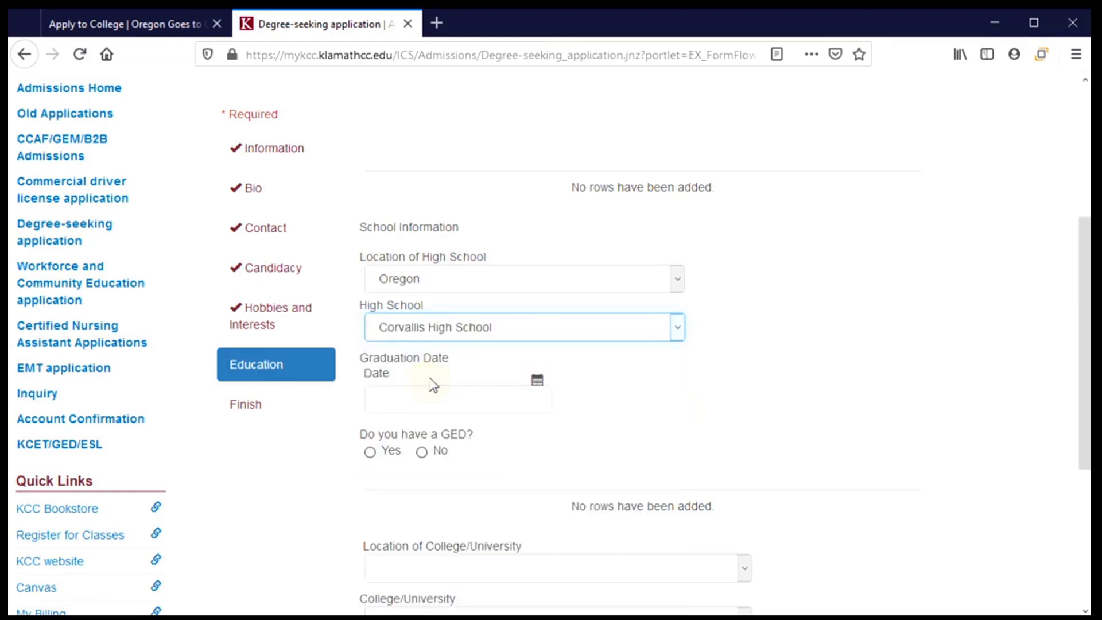
left_click(539, 382)
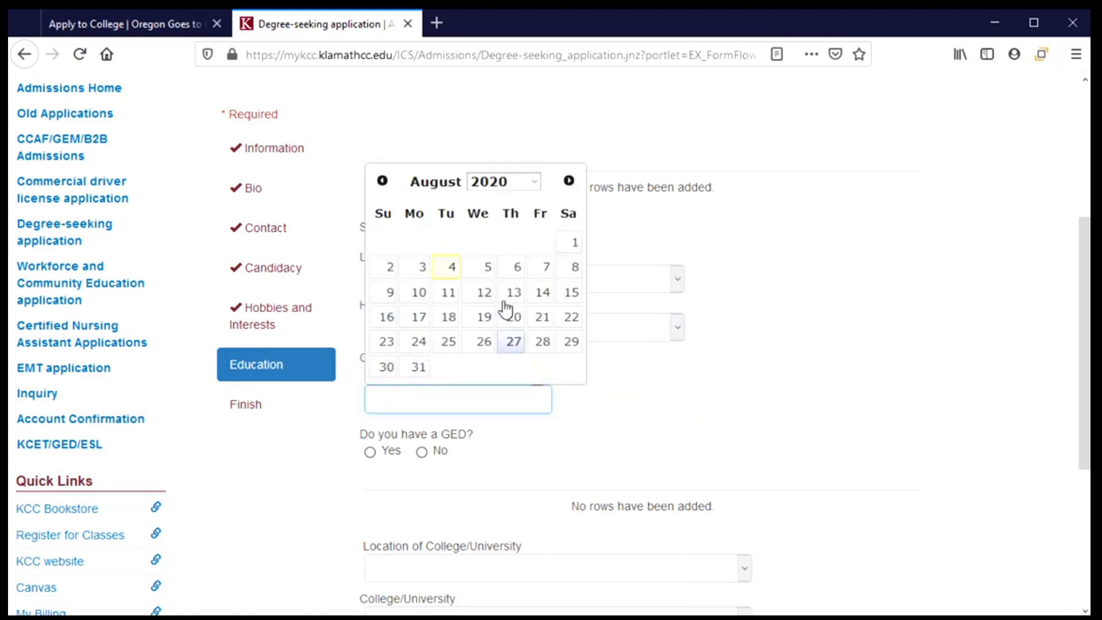
Set the graduation date to 06/07/2021 using the calendar.
left_click(381, 180)
left_click(381, 180)
left_click(569, 180)
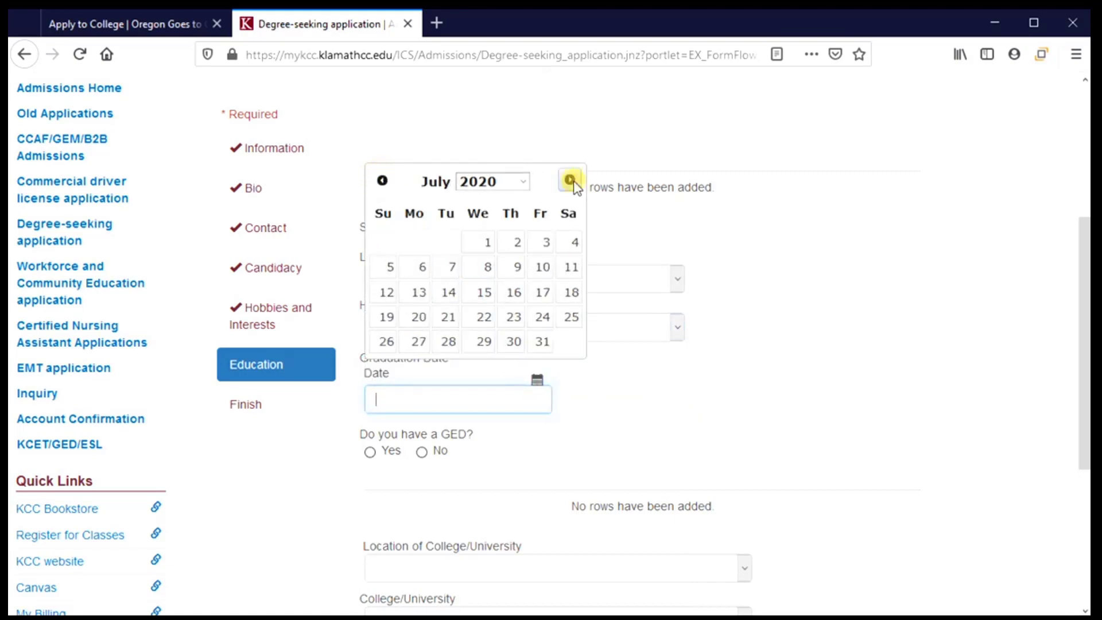
left_click(569, 180)
left_click(569, 180)
left_click(569, 180)
left_click(569, 180)
left_click(569, 180)
left_click(570, 180)
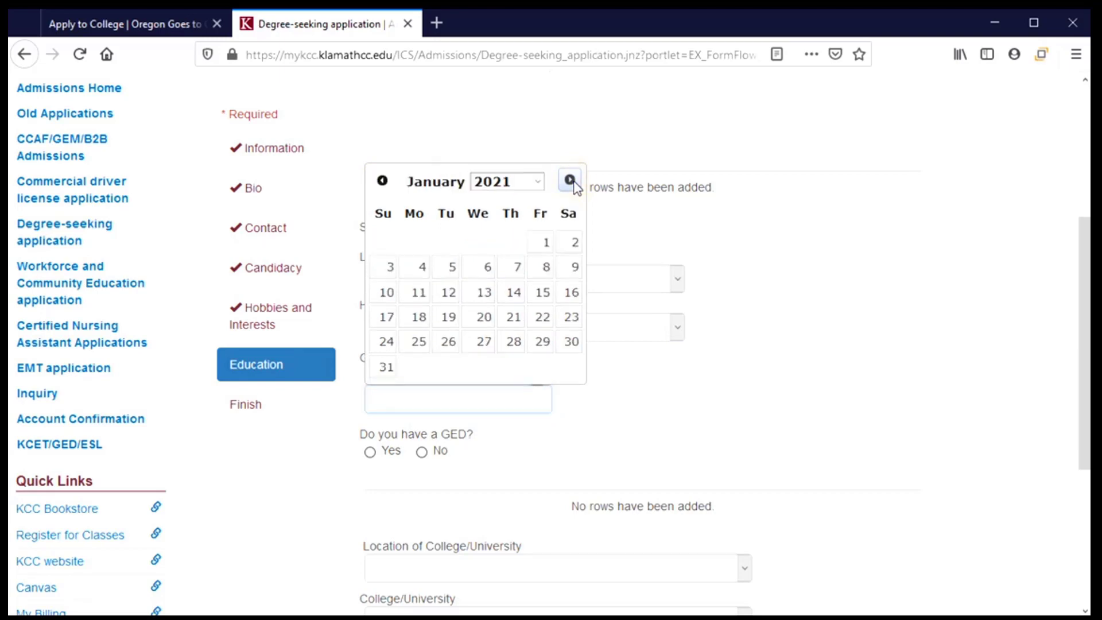
left_click(570, 180)
left_click(569, 180)
left_click(569, 180)
left_click(569, 180)
left_click(569, 181)
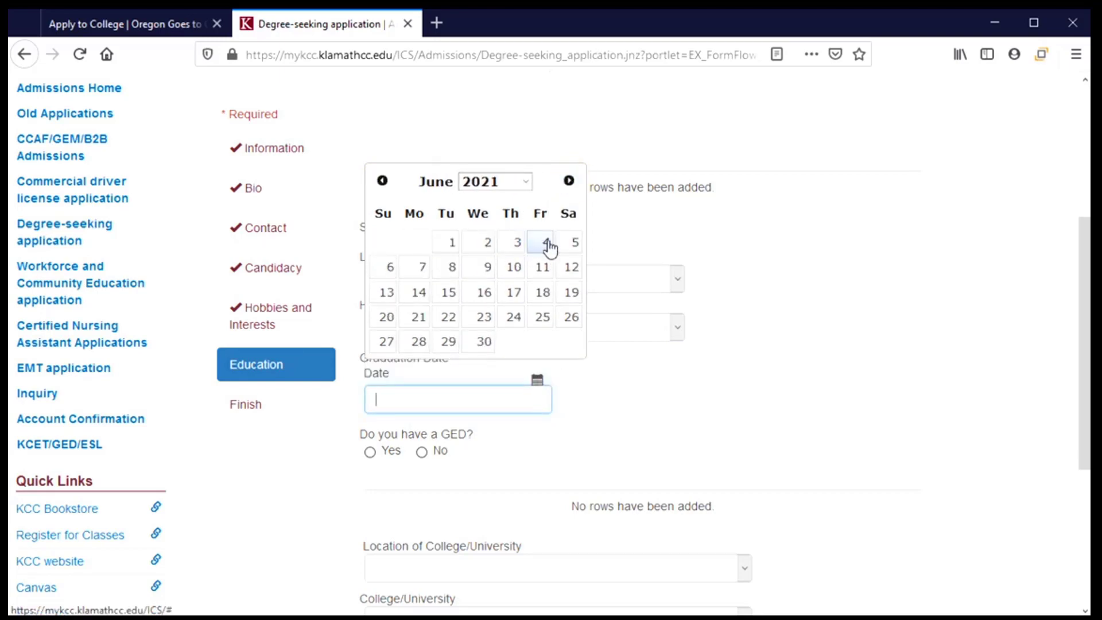
left_click(422, 271)
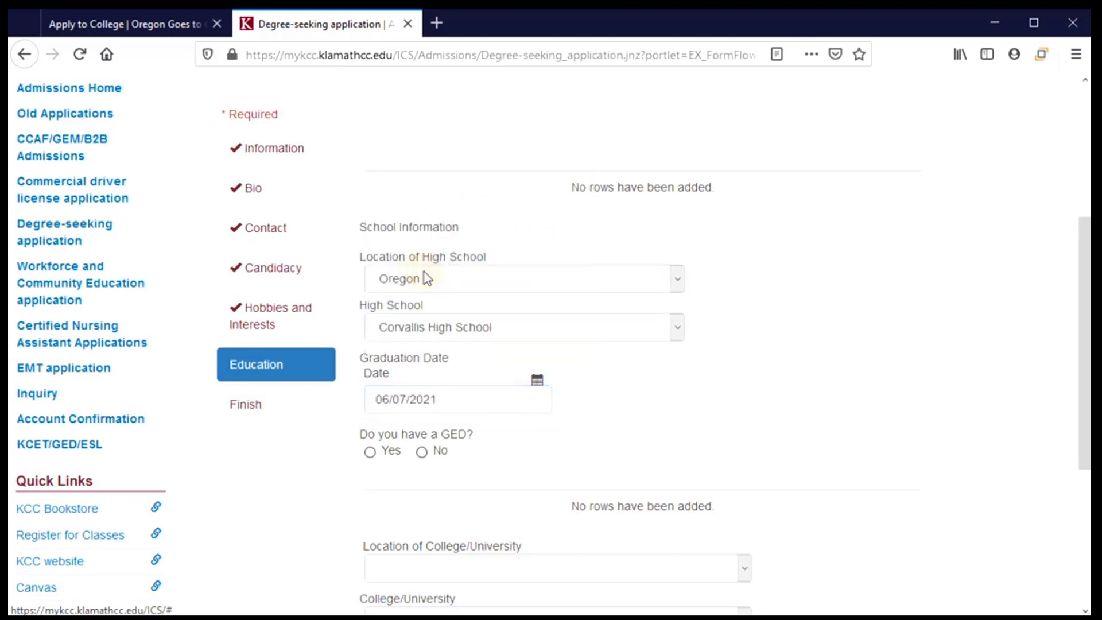
Answer No to having a GED, leaving the college location and college fields blank.
scroll(519, 438, "down", 3)
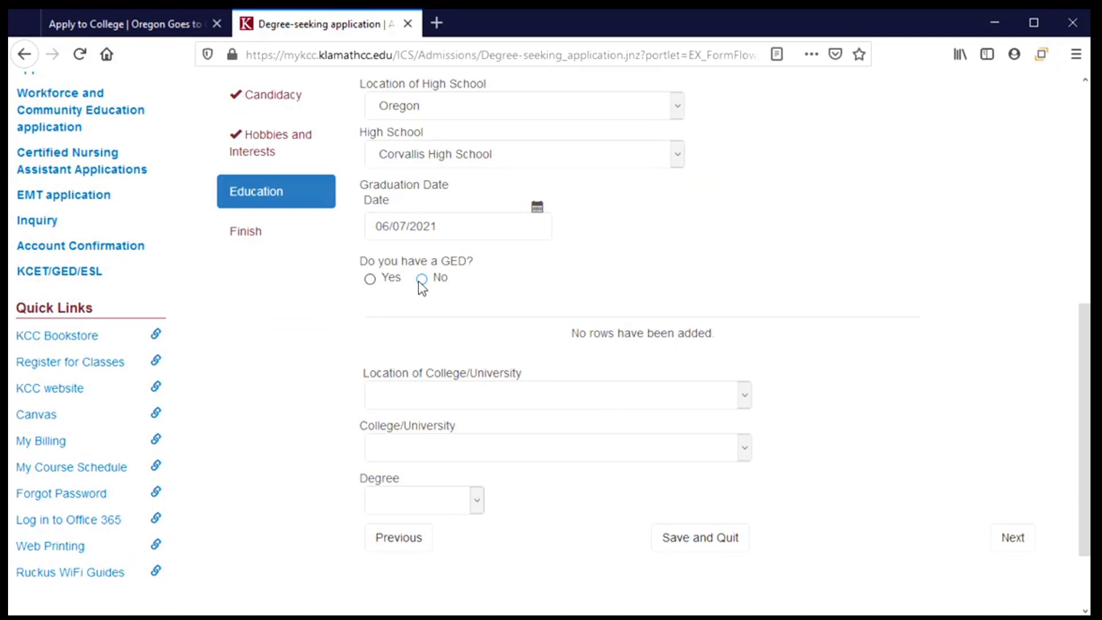
left_click(422, 281)
scroll(568, 326, "down", 2)
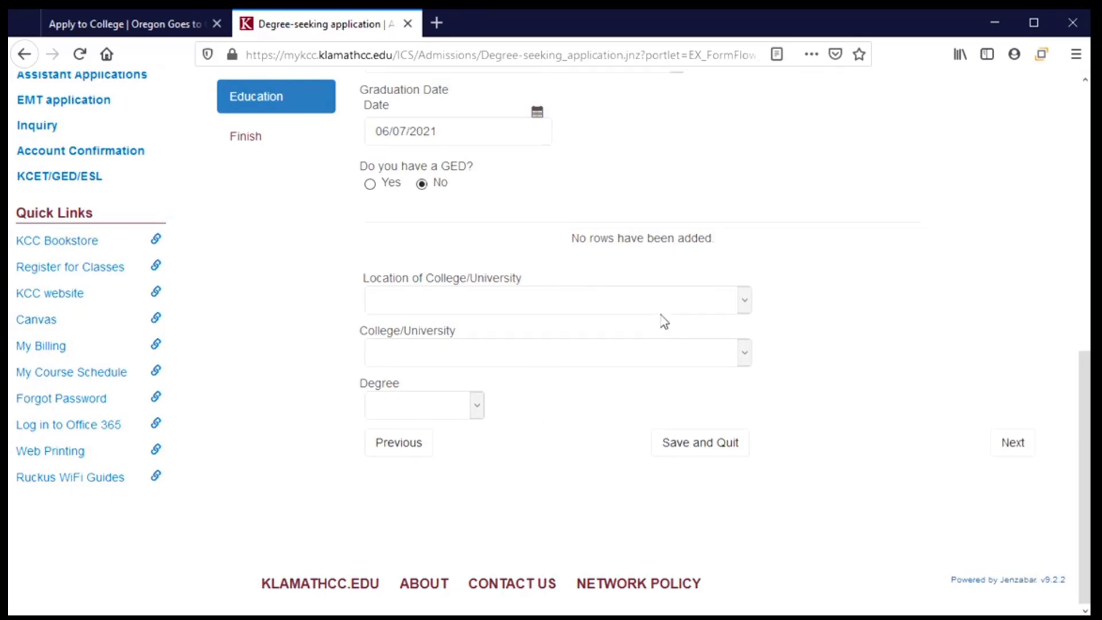
left_click(745, 302)
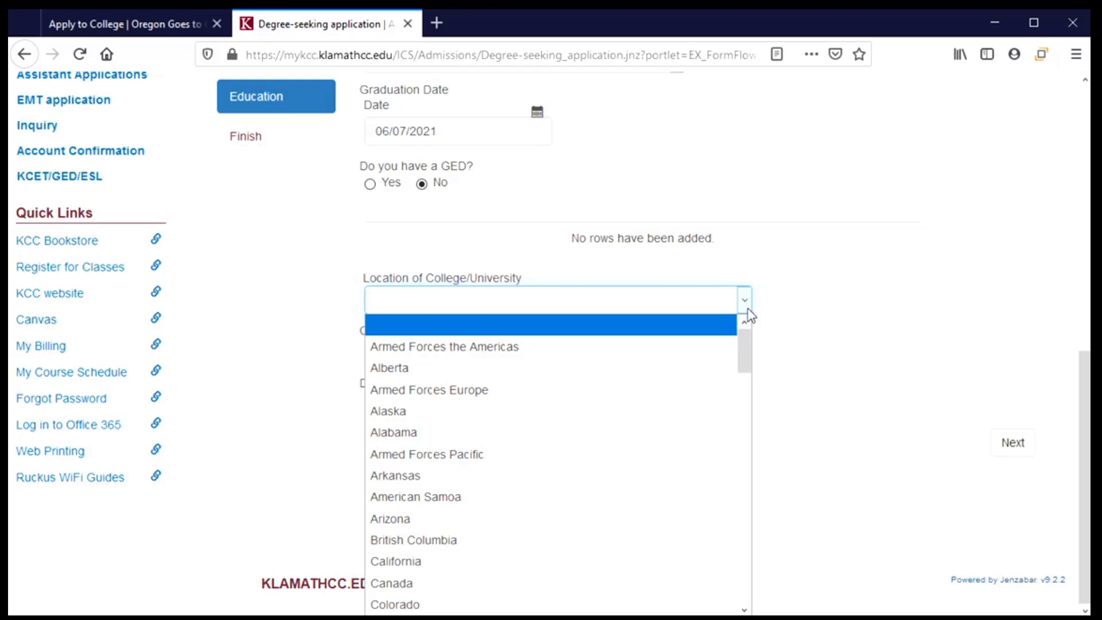
left_click(769, 302)
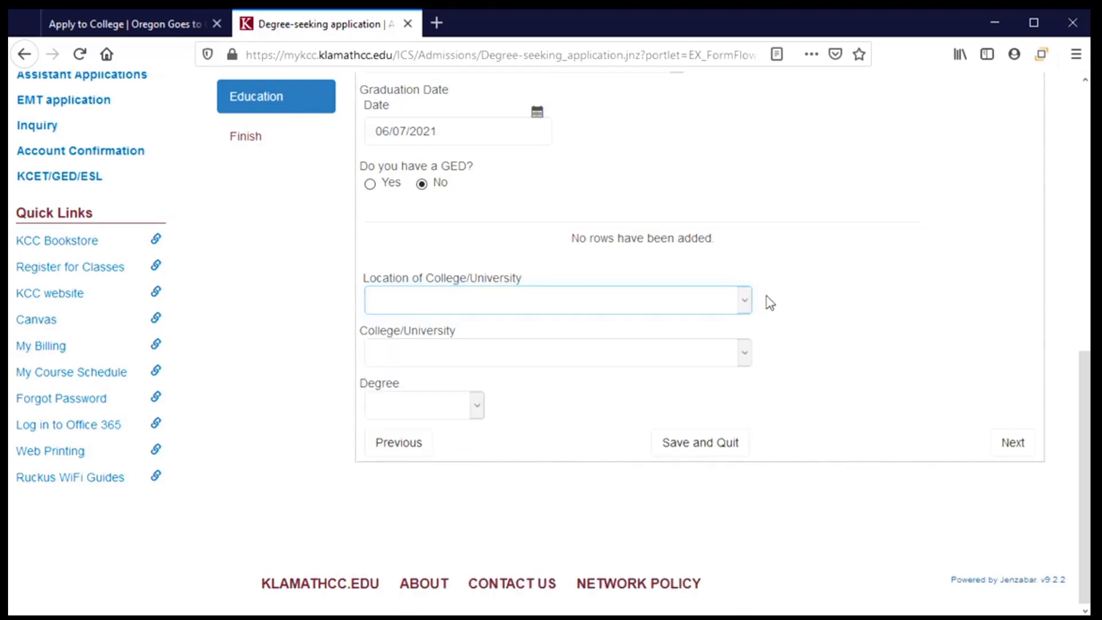
left_click(743, 356)
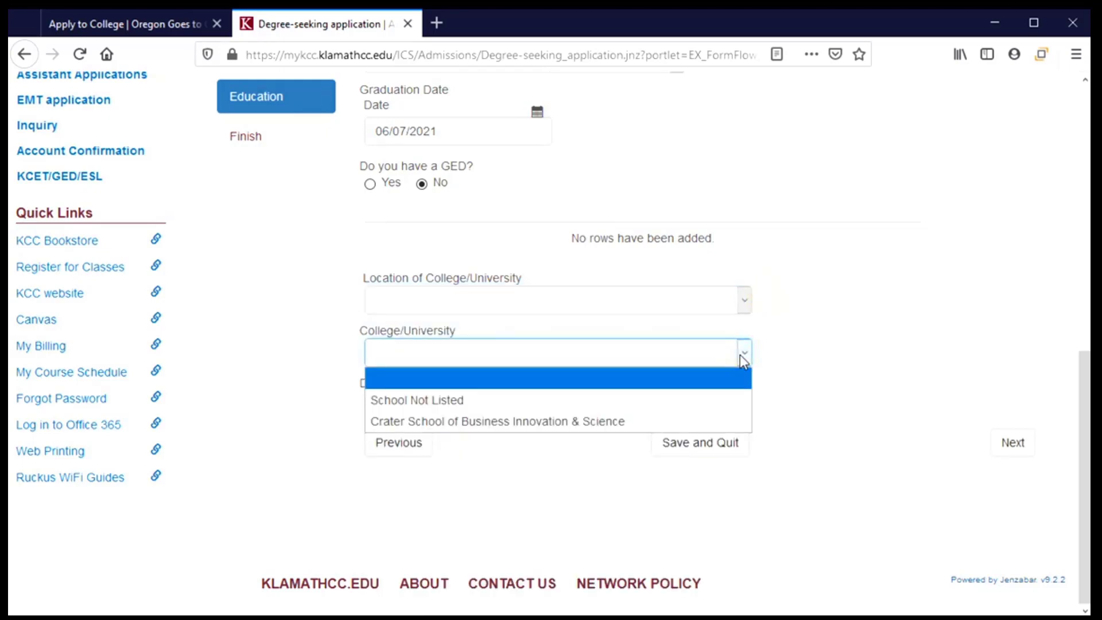
left_click(739, 355)
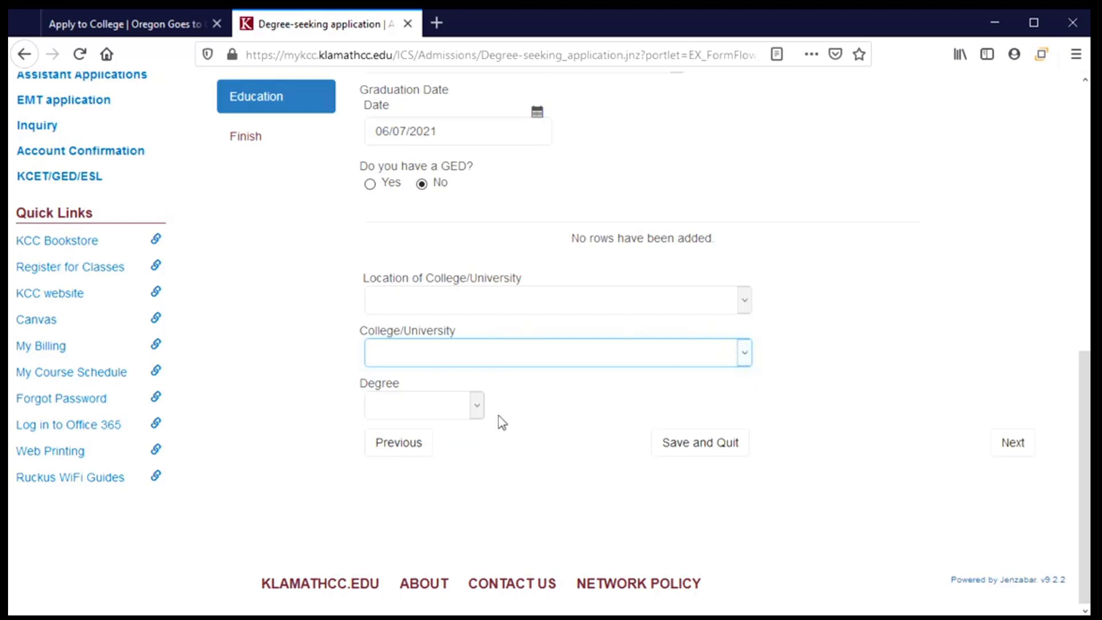
left_click(476, 405)
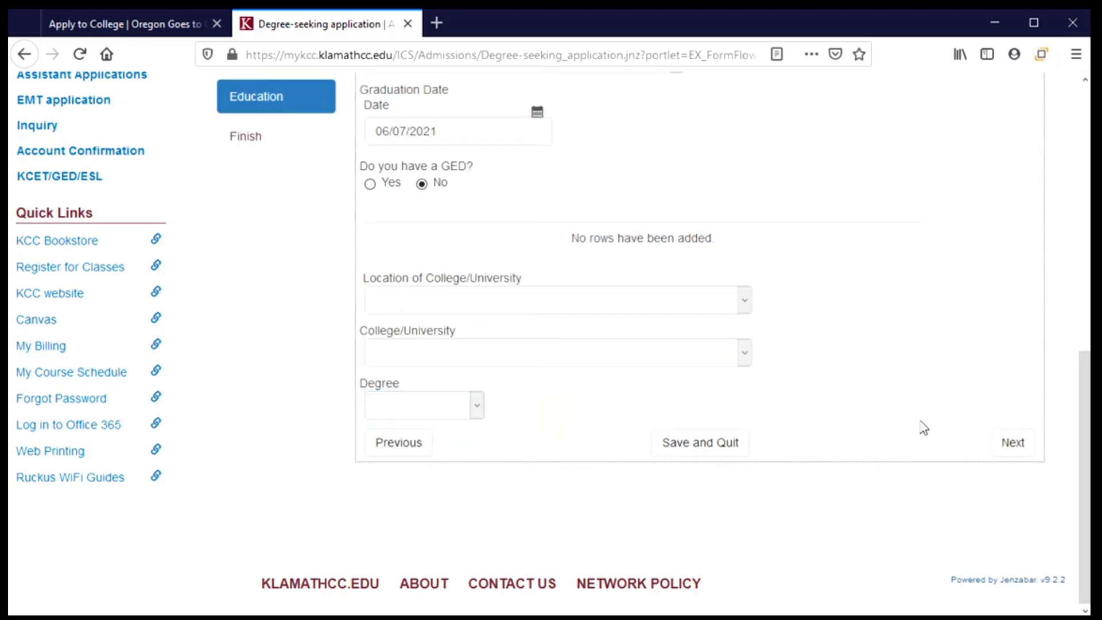
Continue to the Finish page and scroll down to its Submit button.
left_click(1027, 450)
scroll(749, 344, "down", 4)
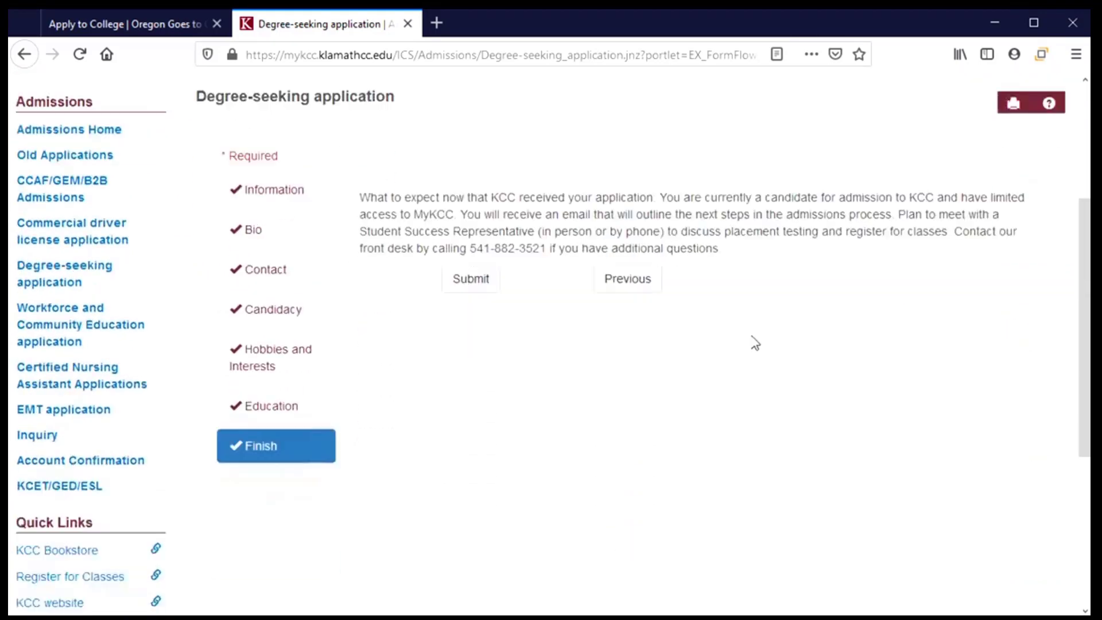
scroll(755, 343, "down", 1)
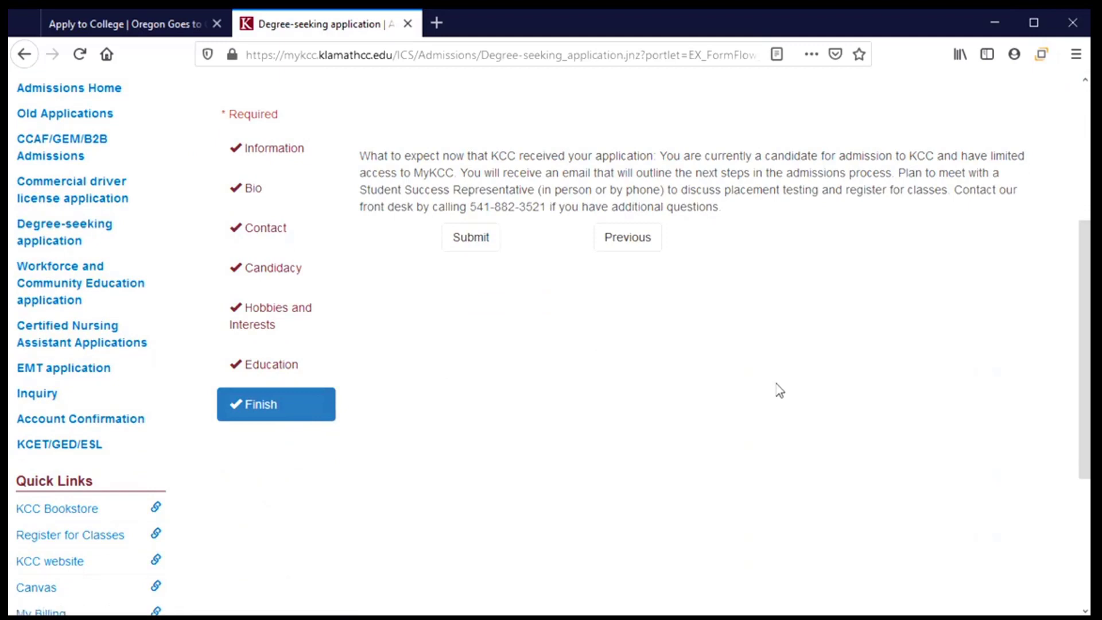